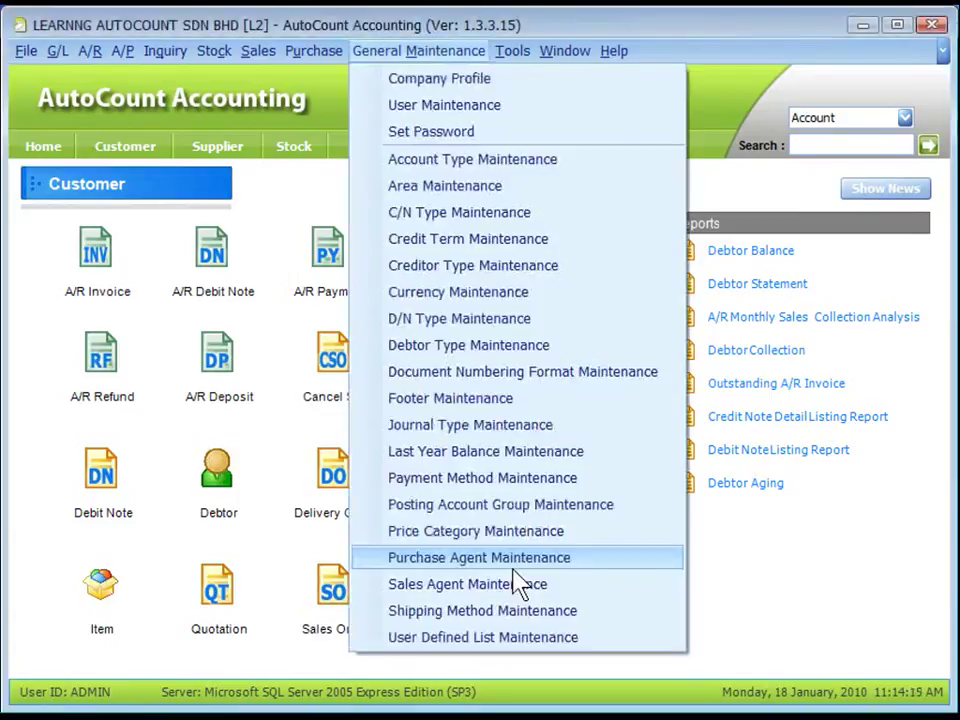
Open User Maintenance maximized and browse the User and User Group lists, noting ADMIN's ADMINS group
left_click(480, 104)
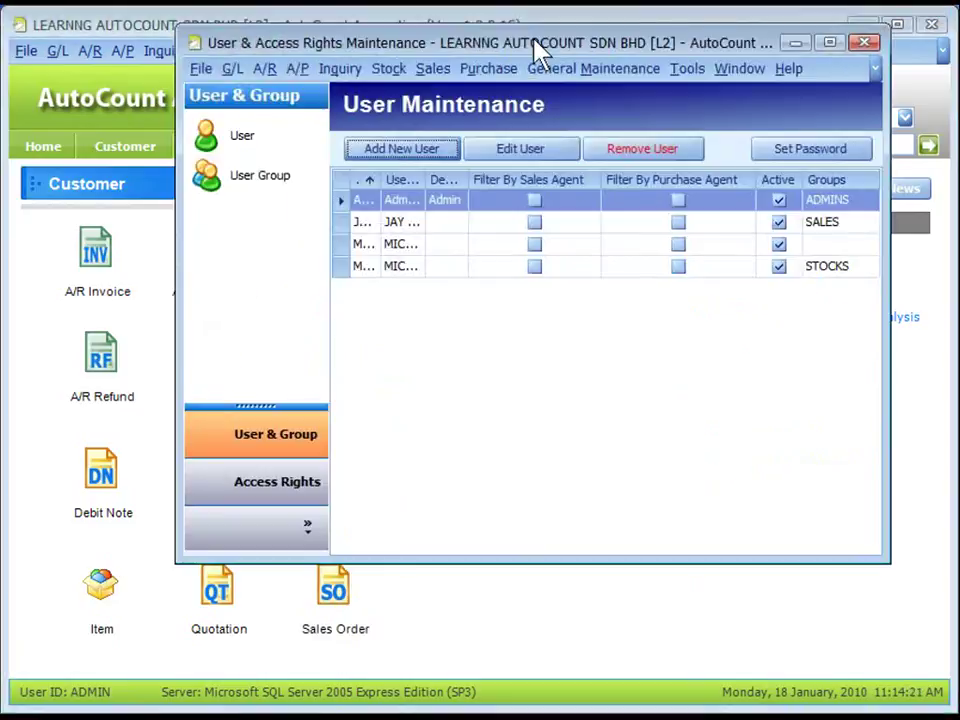
double_click(540, 50)
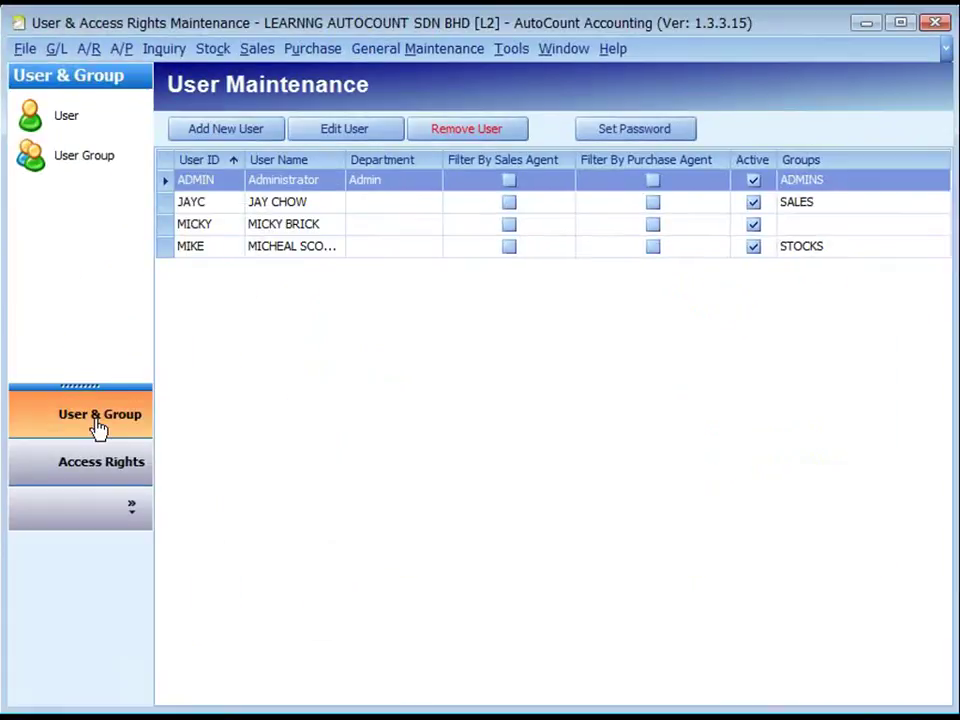
left_click(97, 426)
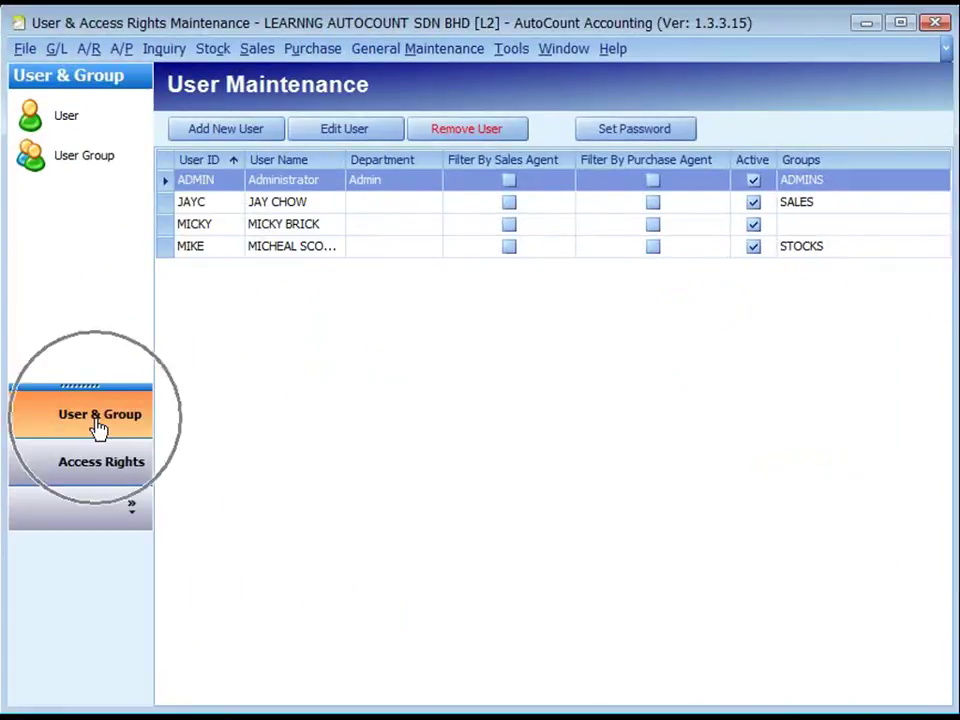
left_click(97, 125)
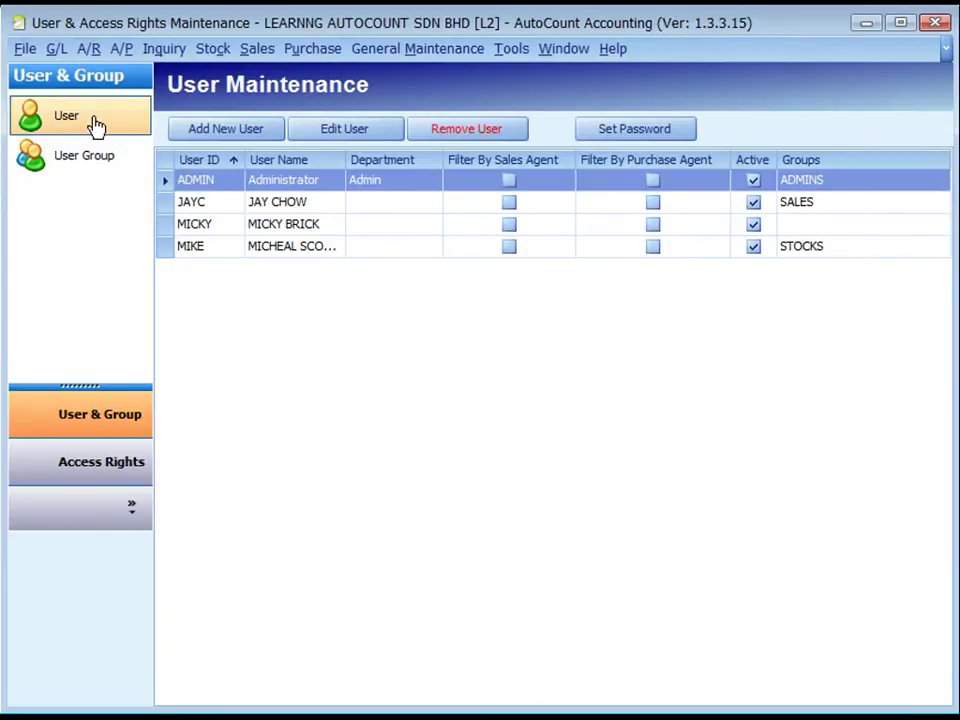
left_click(91, 163)
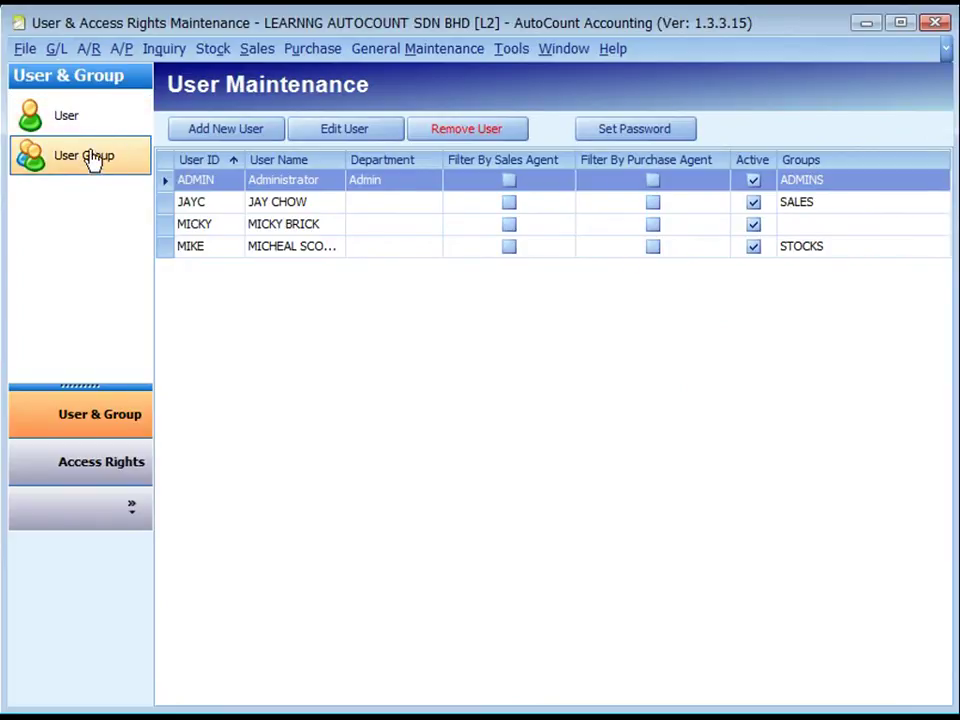
left_click(105, 127)
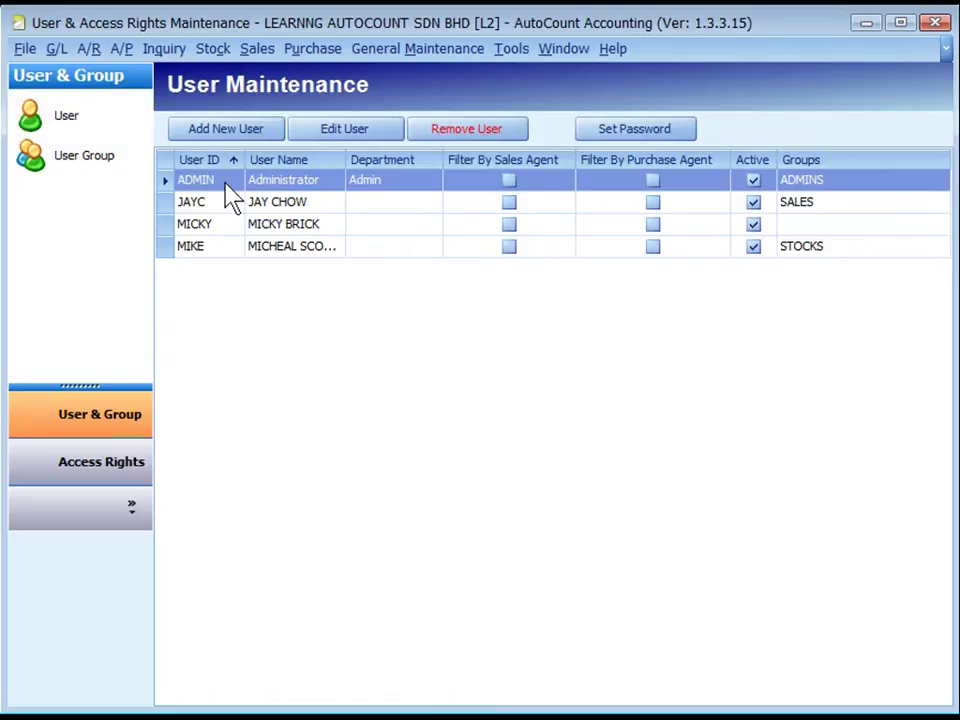
left_click(842, 191)
Add a new user with login ID USER and user name USER NAME, kept Active
left_click(222, 130)
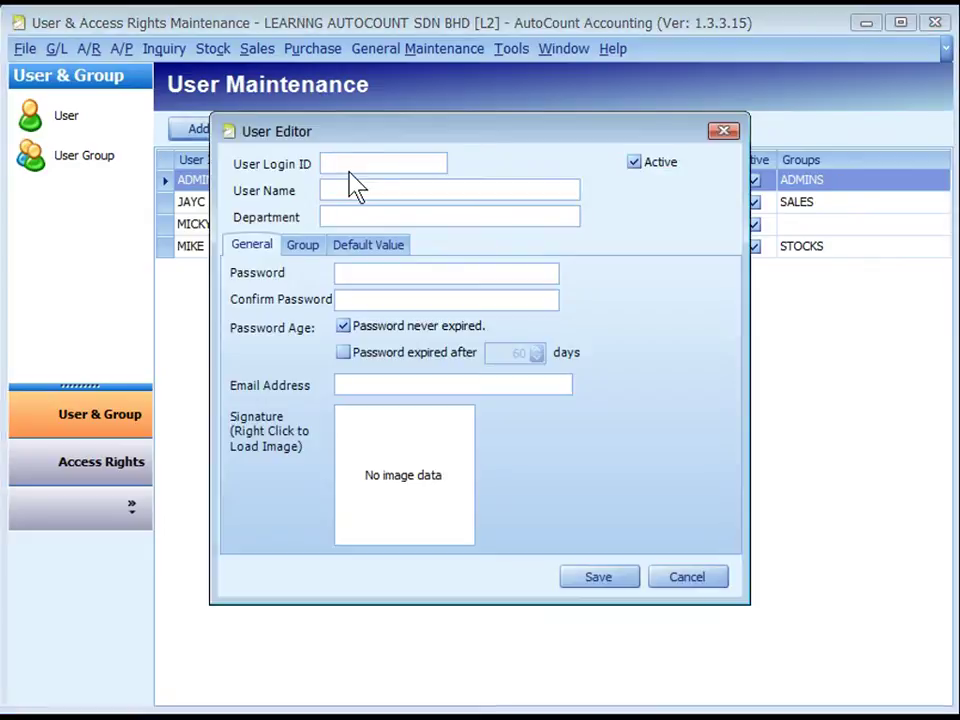
left_click(344, 164)
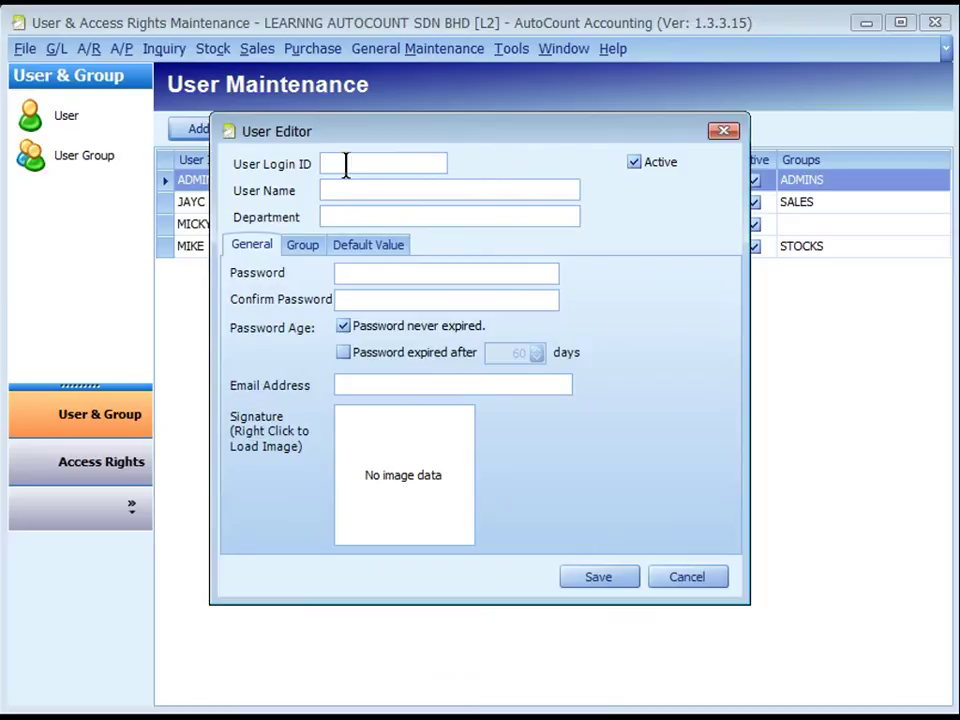
type("USER")
left_click(353, 200)
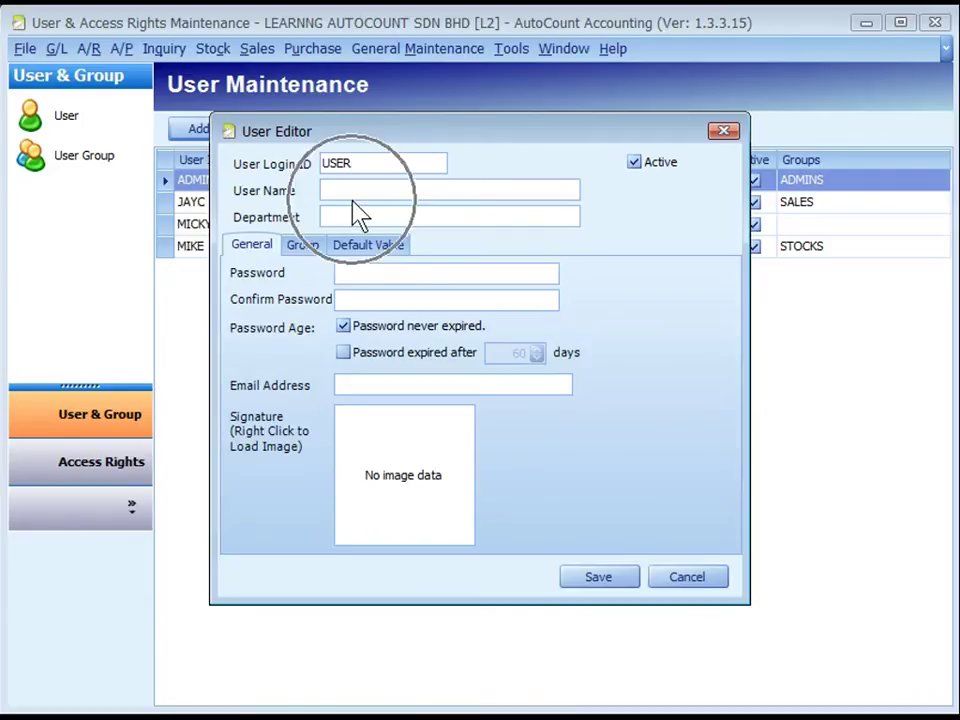
type("USER NAME")
left_click(655, 180)
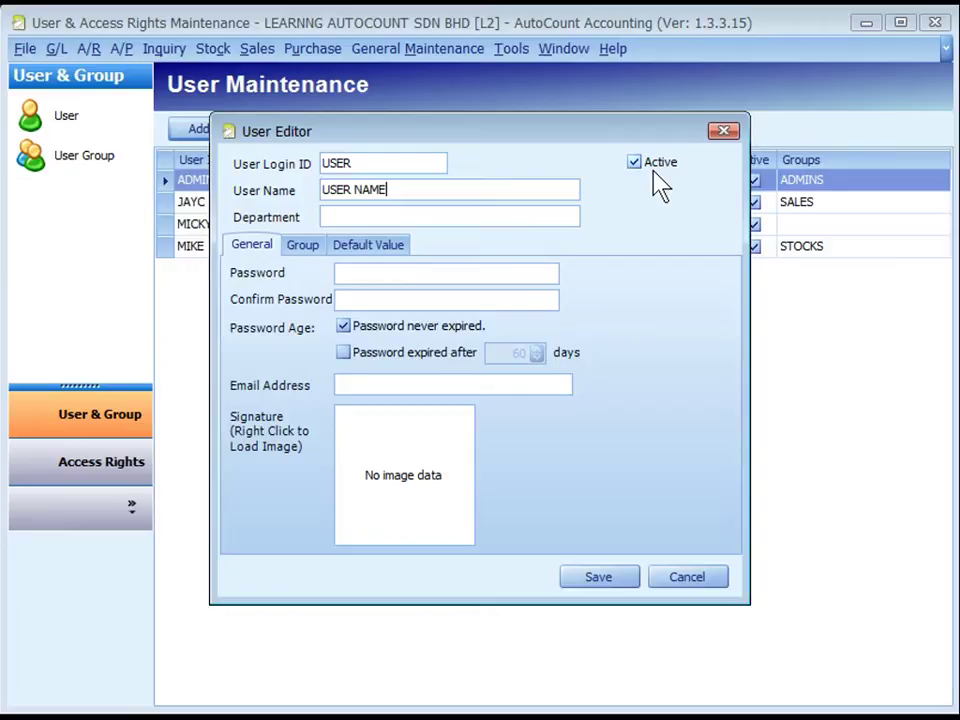
left_click(657, 184)
Enter and confirm the new user's password, then bring up the signature box's Load option
left_click(379, 272)
left_click(379, 270)
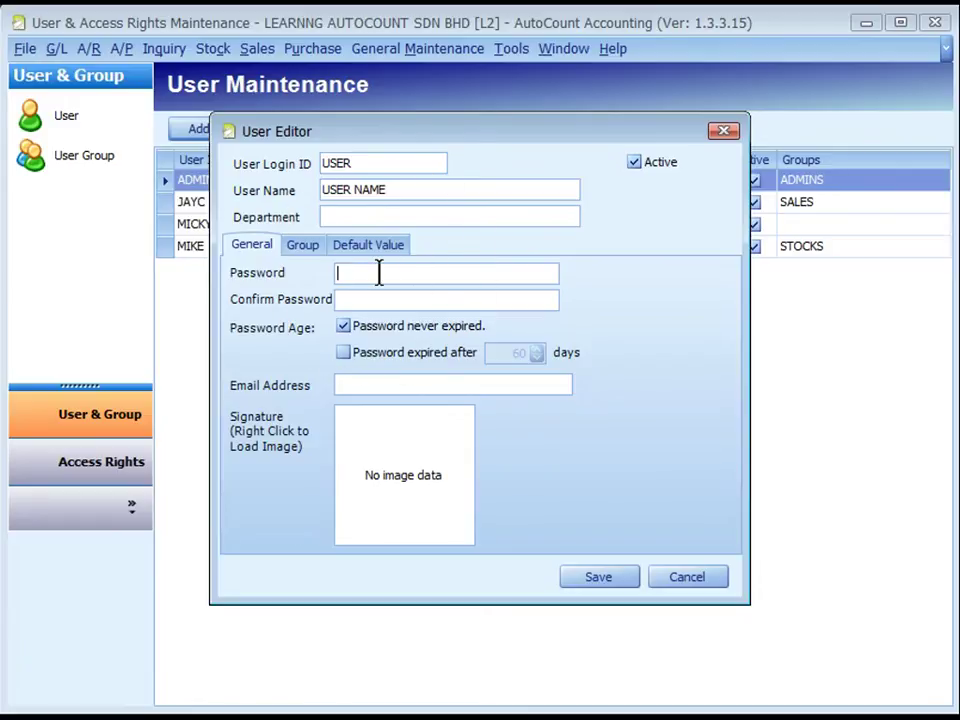
type("user")
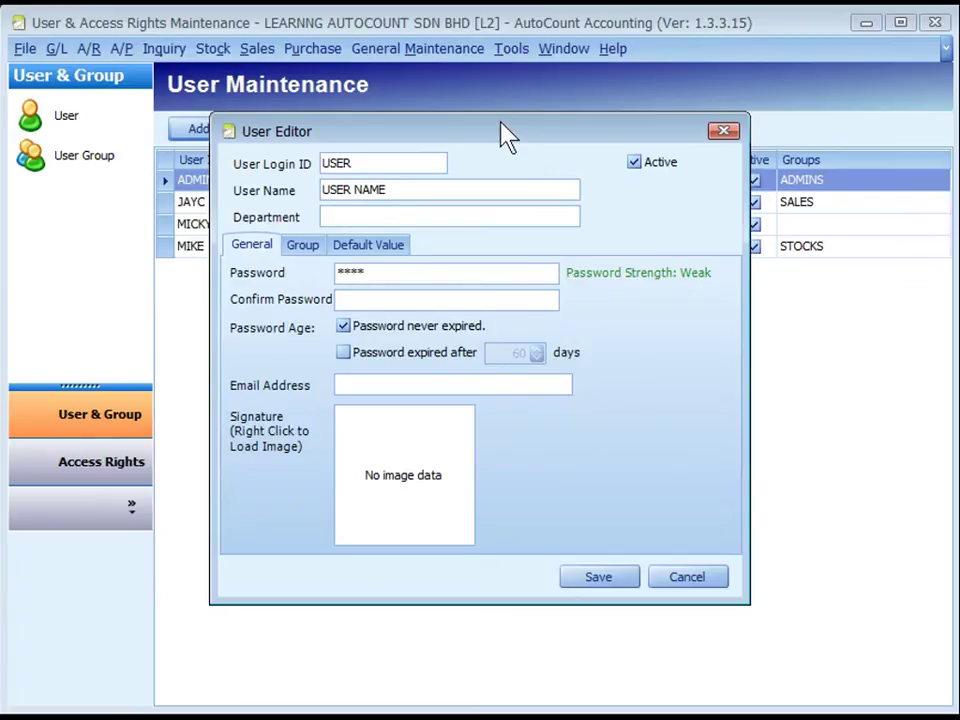
left_click(365, 298)
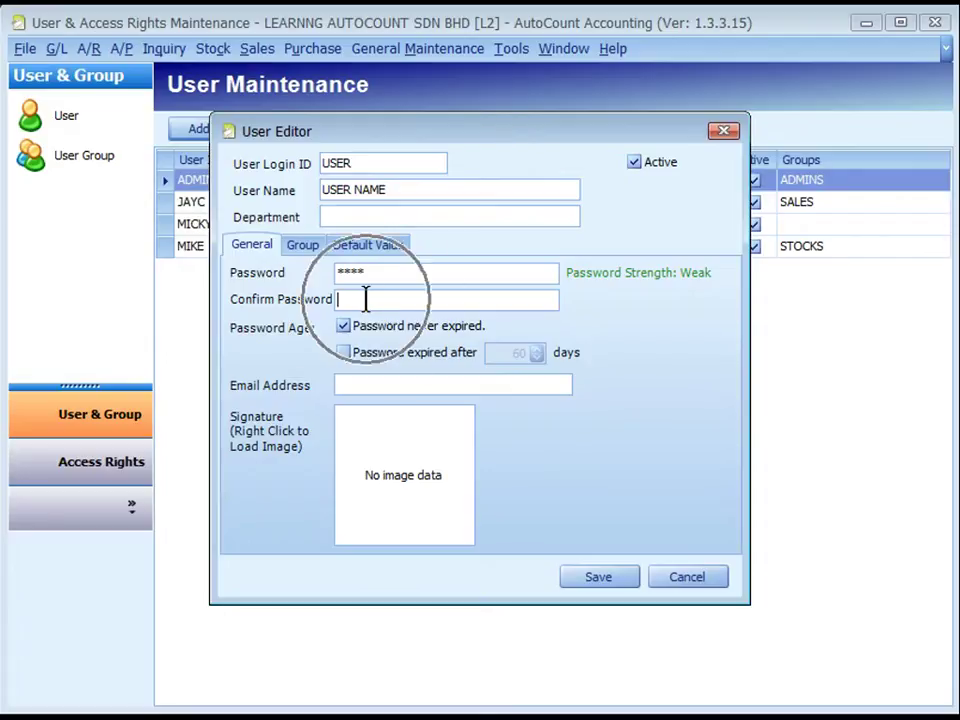
type("***")
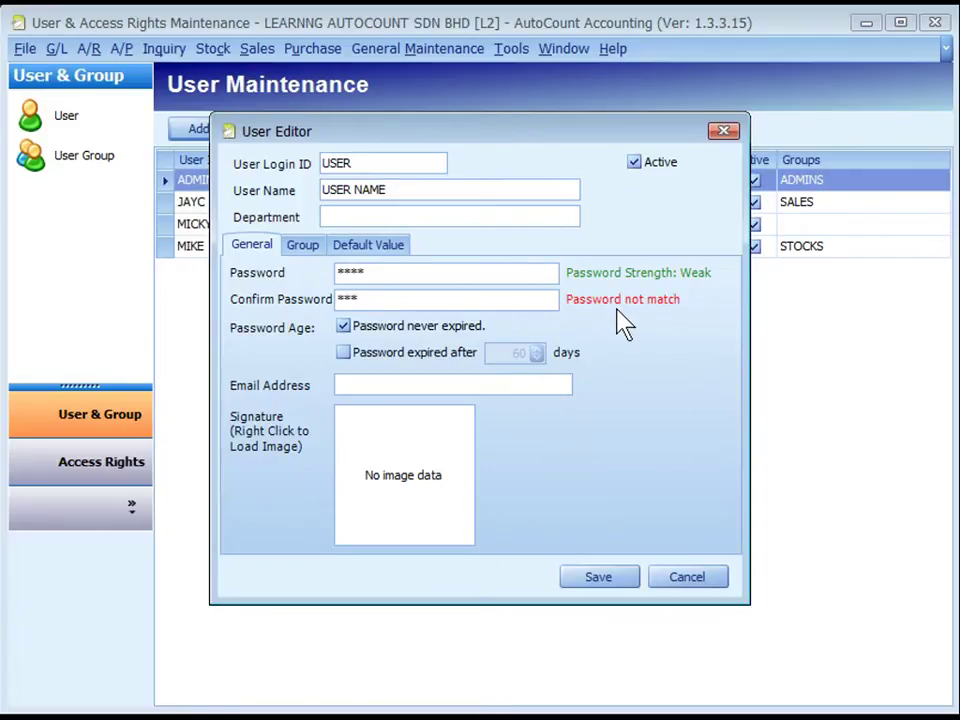
type("*")
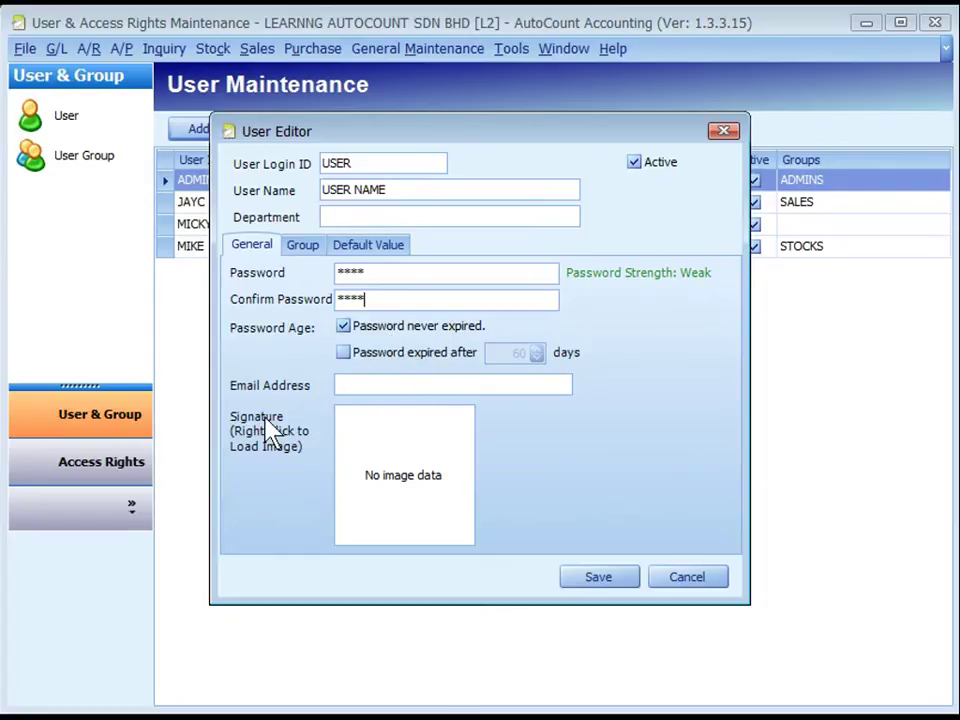
right_click(427, 456)
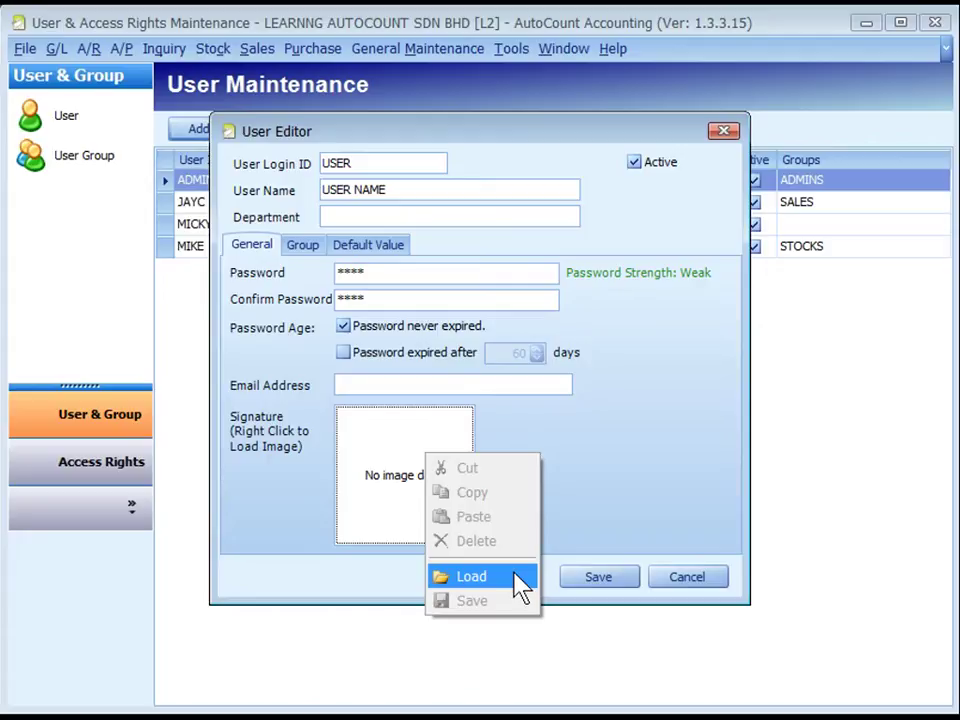
Check the Group tab's available groups, then save user USER without assigning any group
left_click(301, 246)
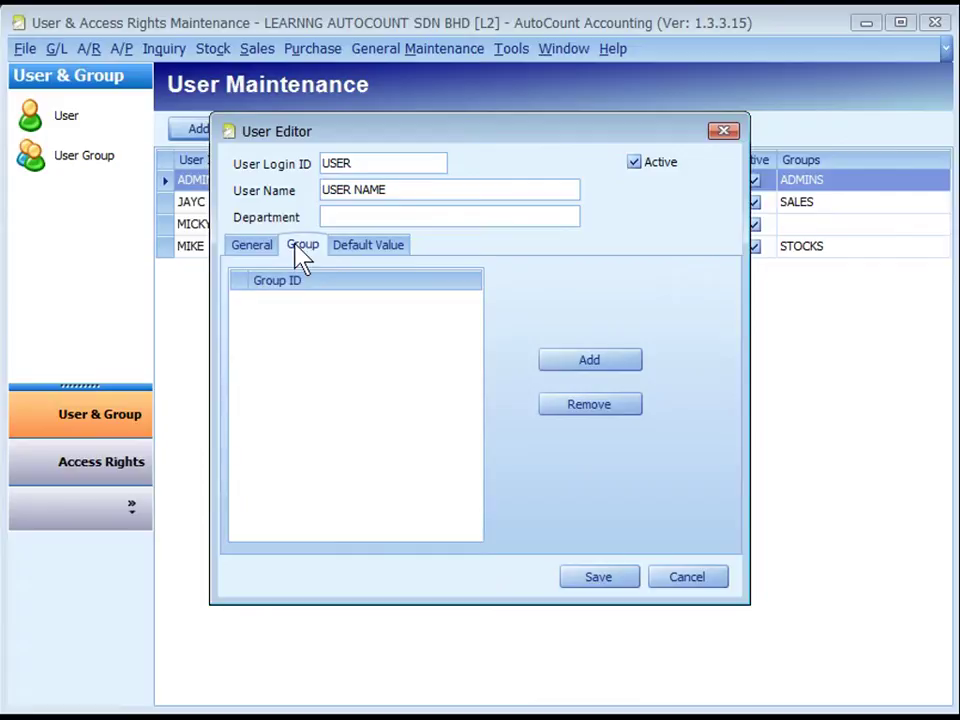
left_click(573, 358)
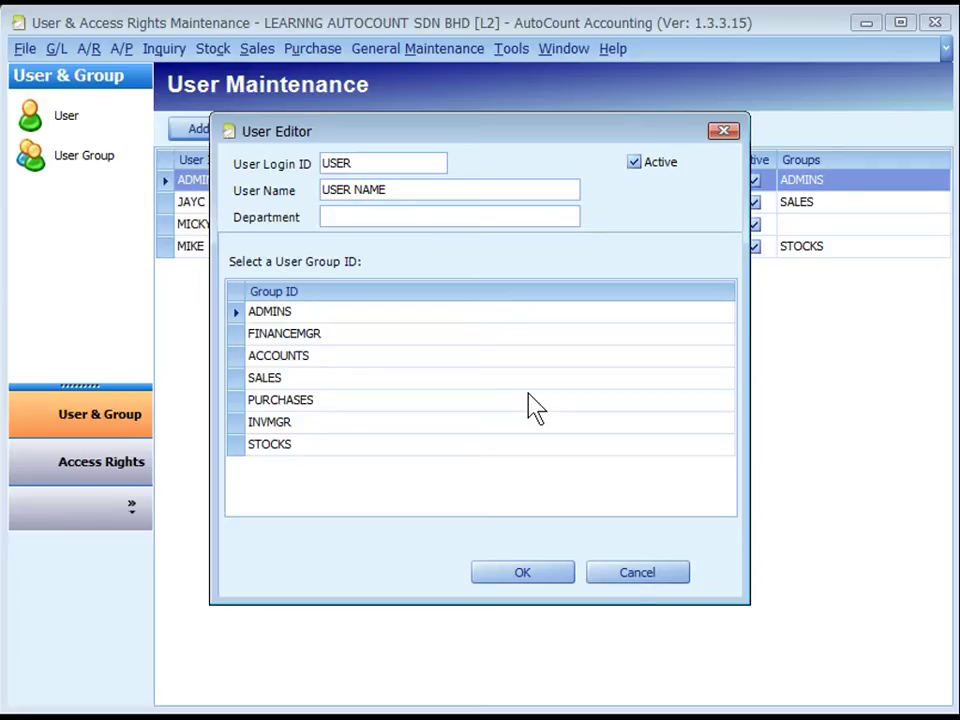
left_click(522, 572)
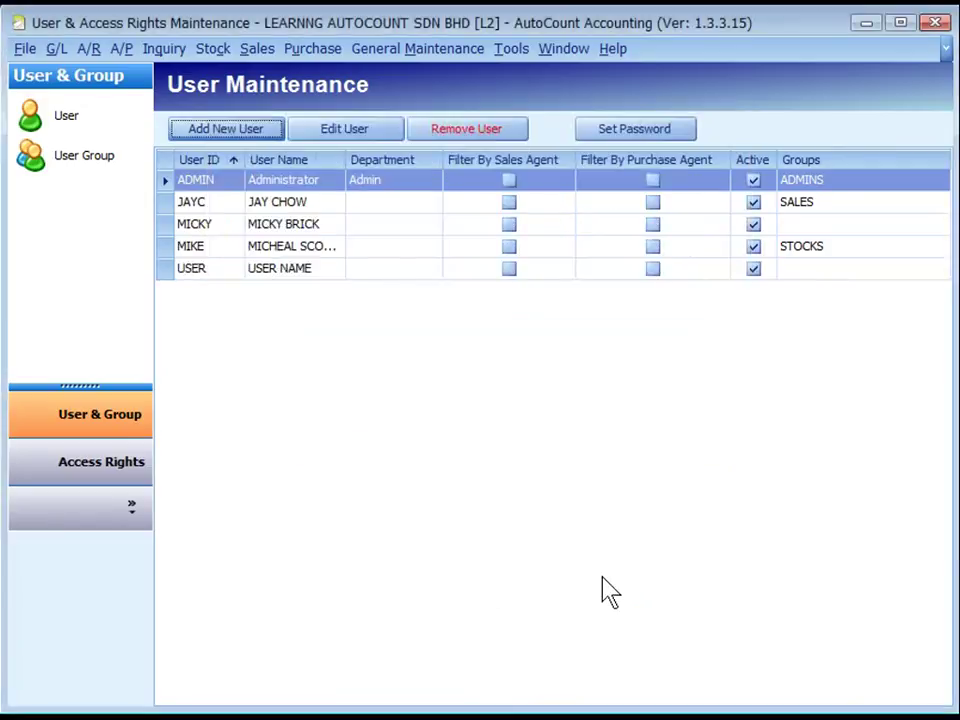
Open Group Maintenance showing the seven user groups, ADMINS through STOCKS, with descriptions
left_click(78, 160)
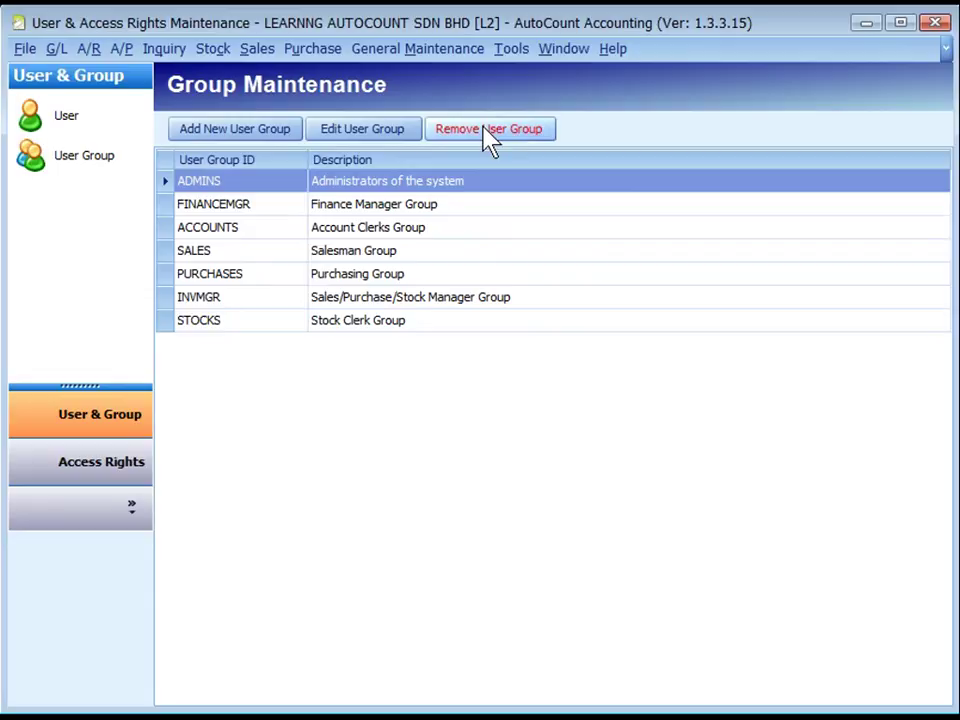
In Access Rights, tick USER for General Ledger > Cash Book Entry > Open Cash Book Entry and apply
left_click(108, 484)
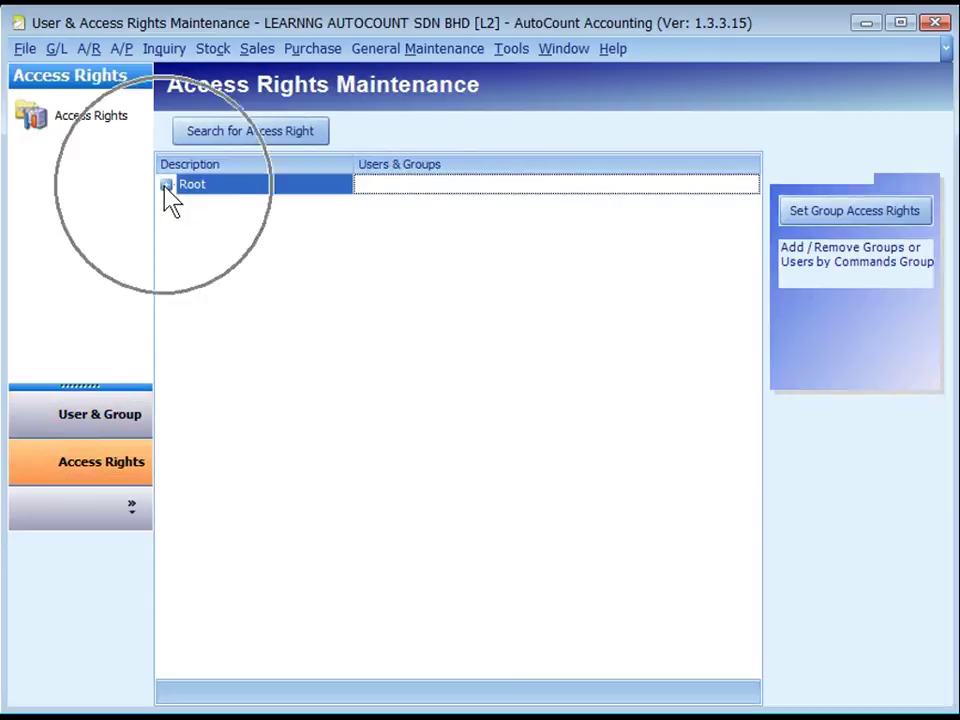
left_click(166, 186)
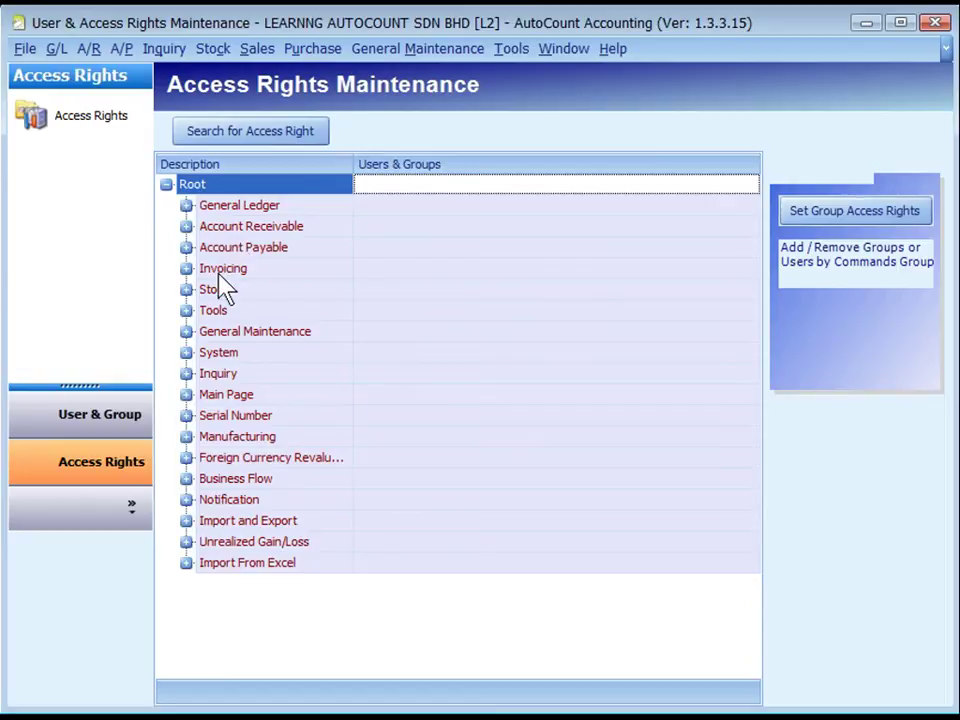
left_click(186, 205)
left_click(206, 226)
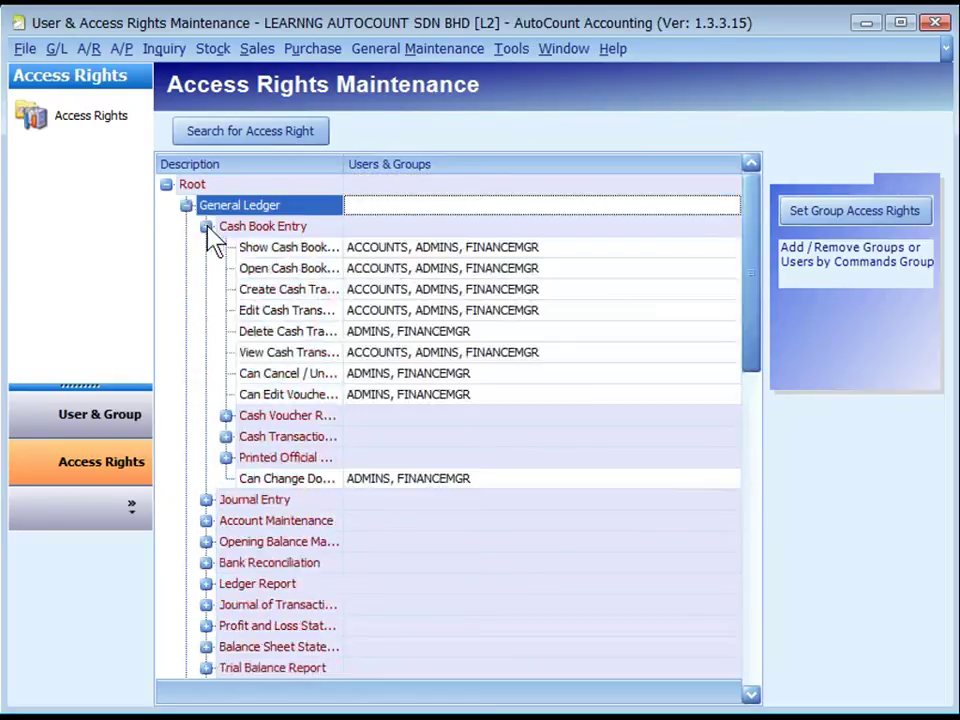
left_click(291, 268)
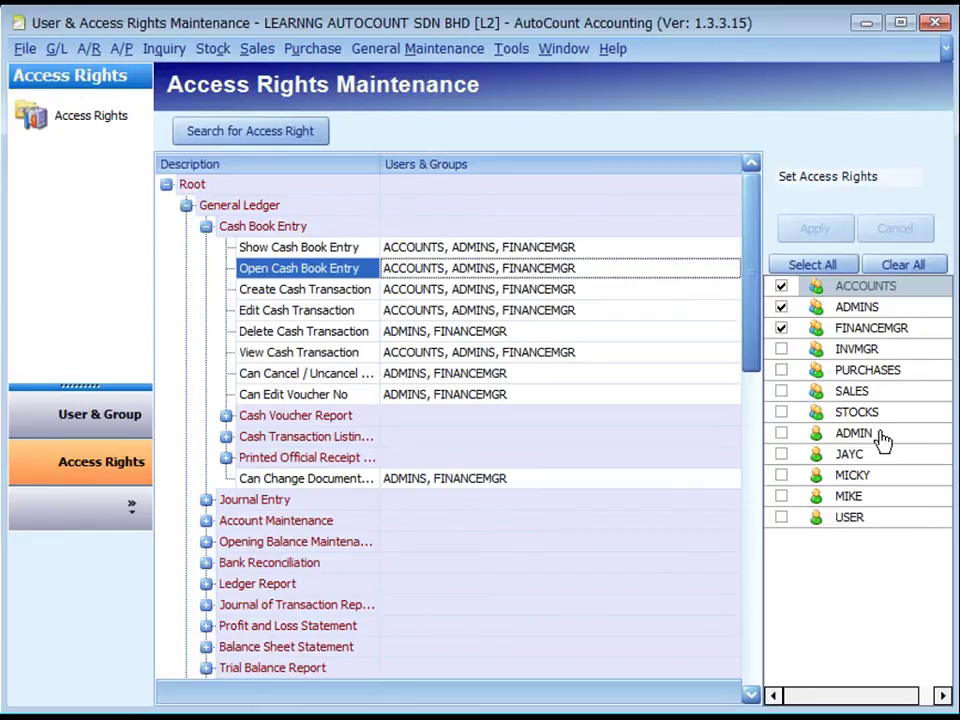
left_click(782, 517)
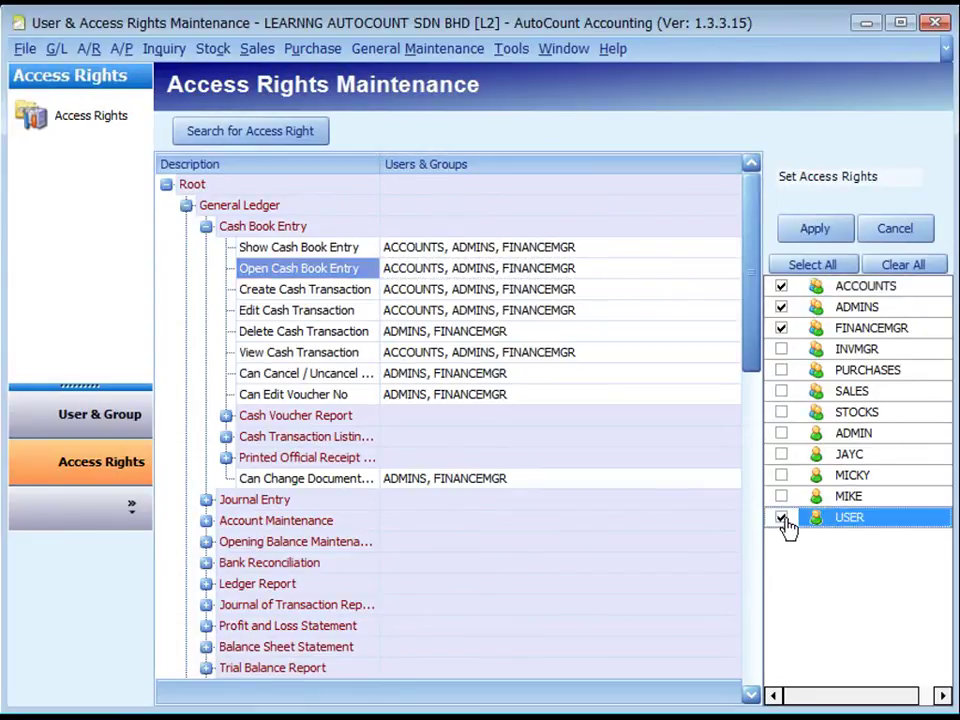
left_click(814, 230)
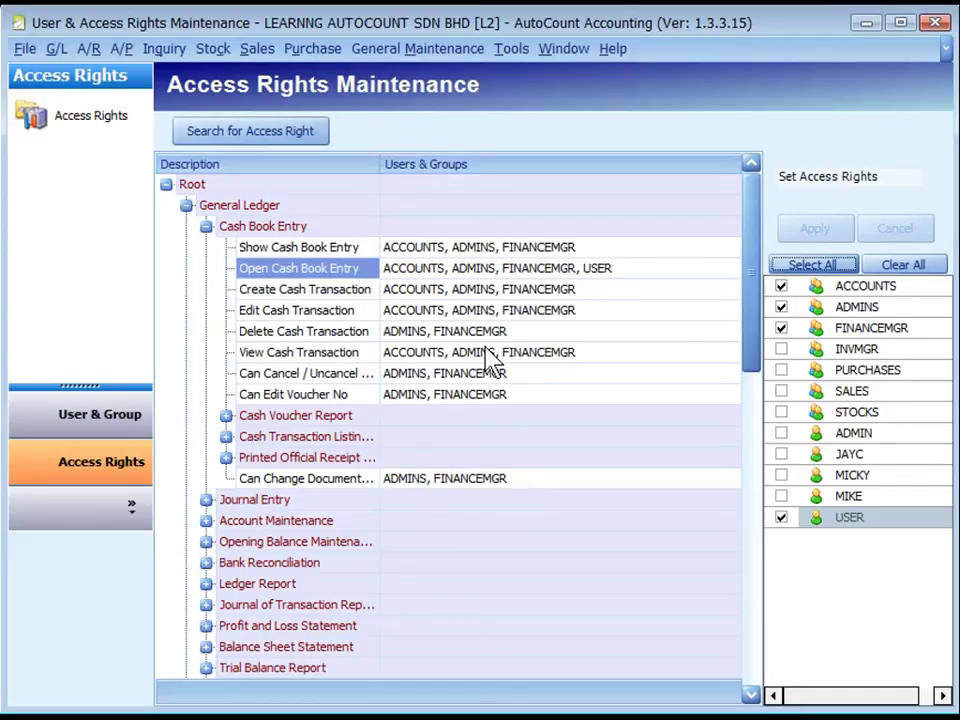
left_click(230, 225)
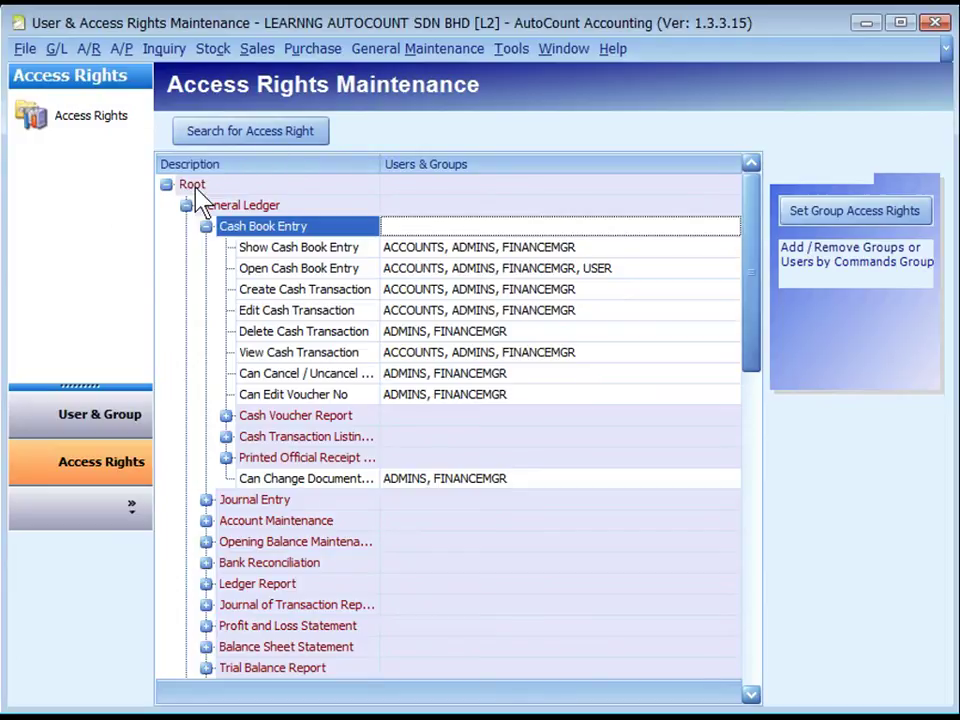
Use Set Group Access Rights to Add USER to every Cash Book Entry right
left_click(813, 222)
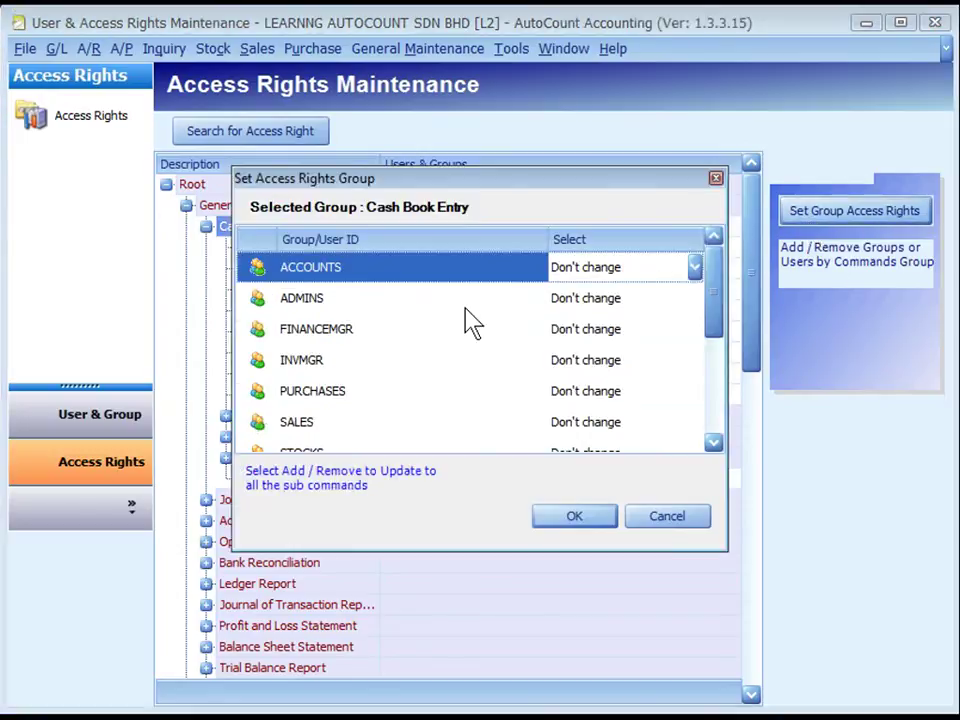
left_click(714, 405)
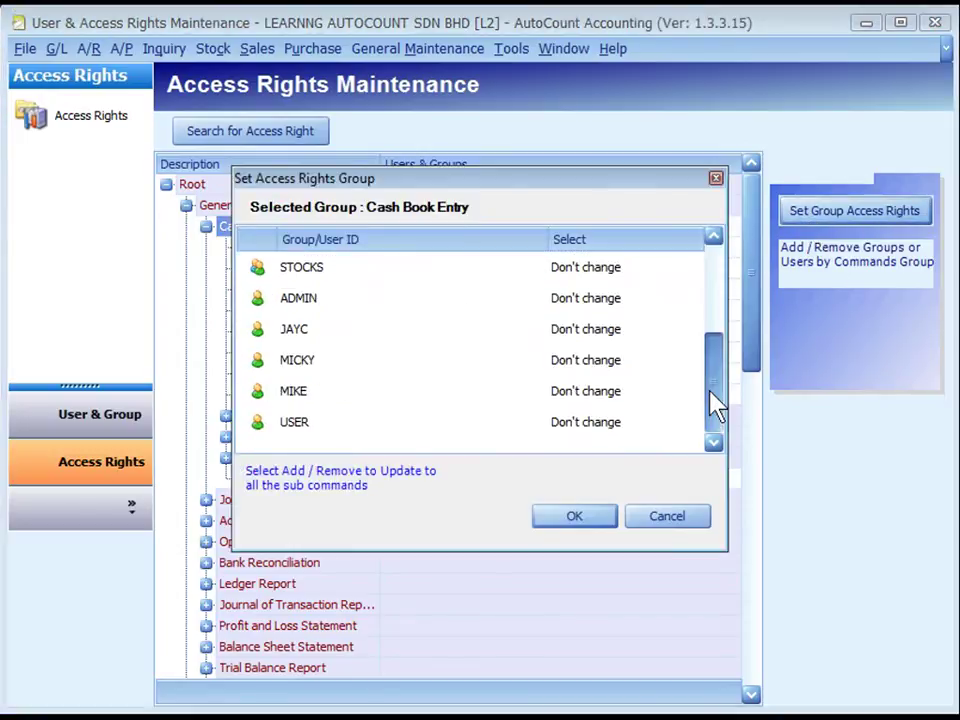
left_click(474, 432)
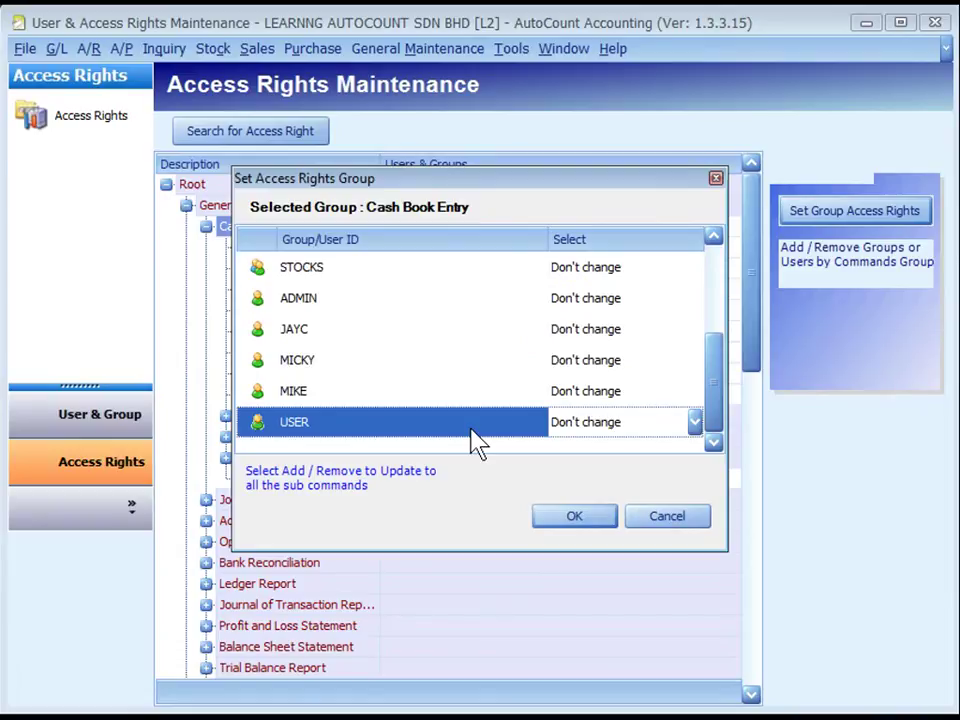
left_click(697, 427)
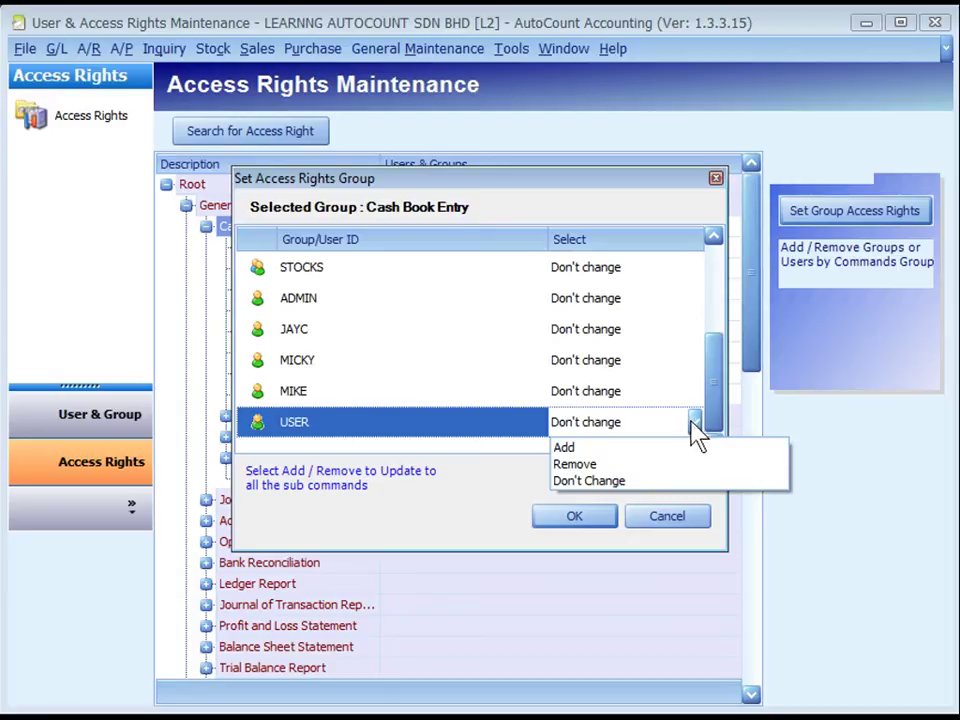
left_click(618, 447)
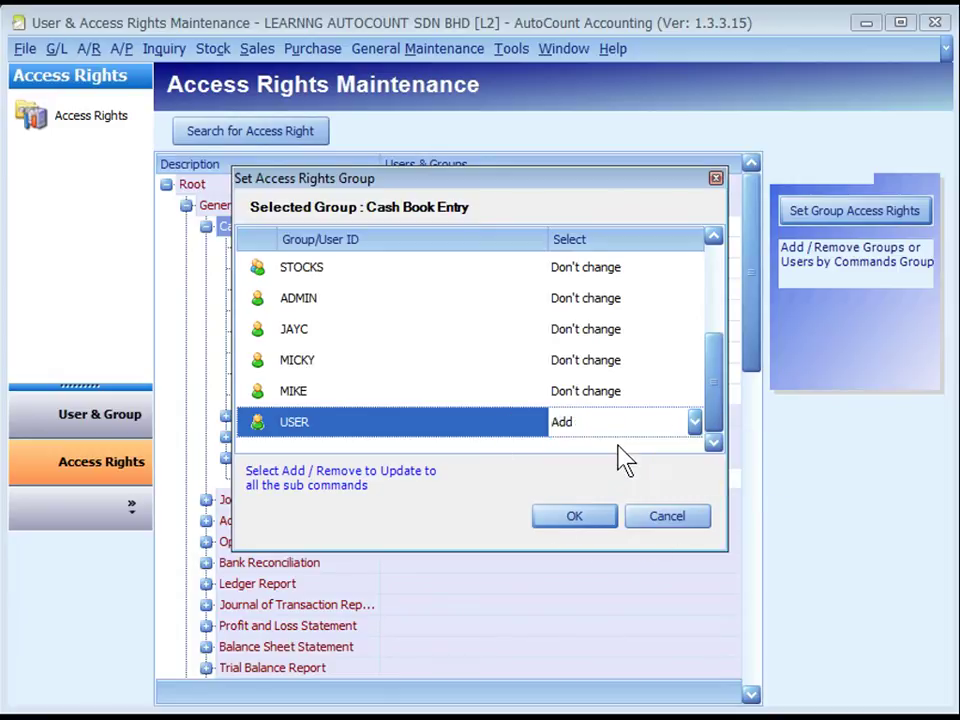
left_click(625, 428)
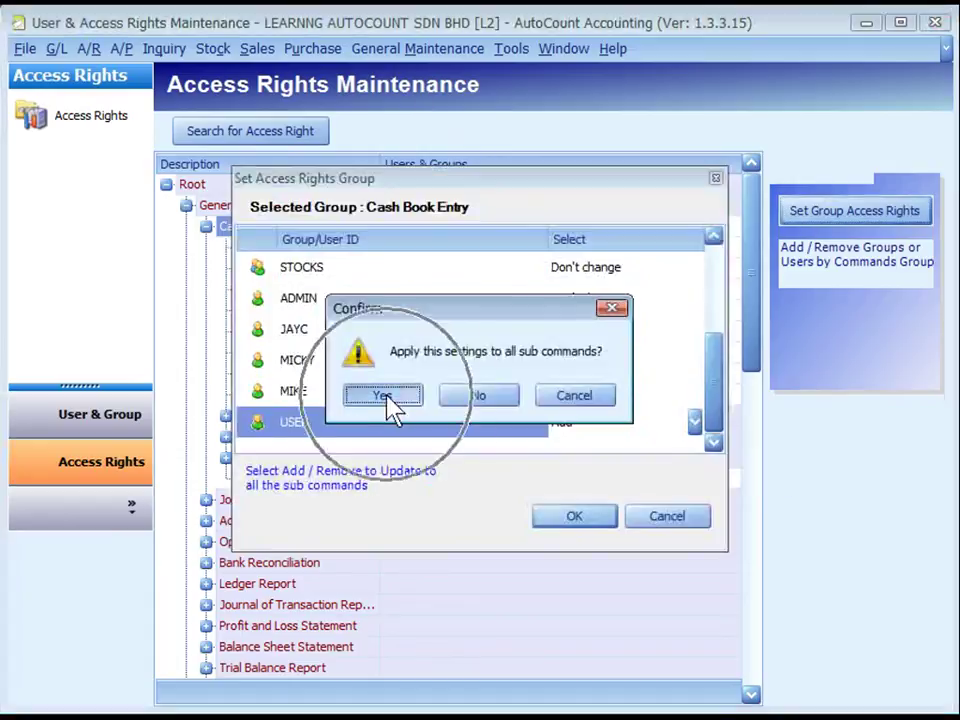
left_click(392, 405)
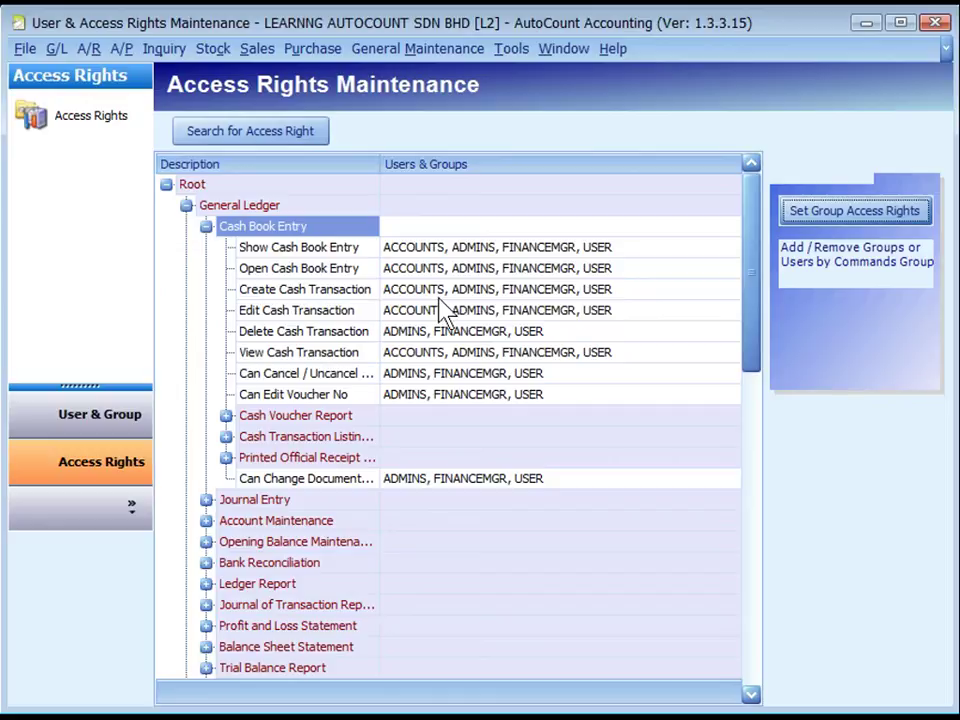
Search access rights for 'account book' and view Create Account Book, held only by ADMINS
left_click(262, 143)
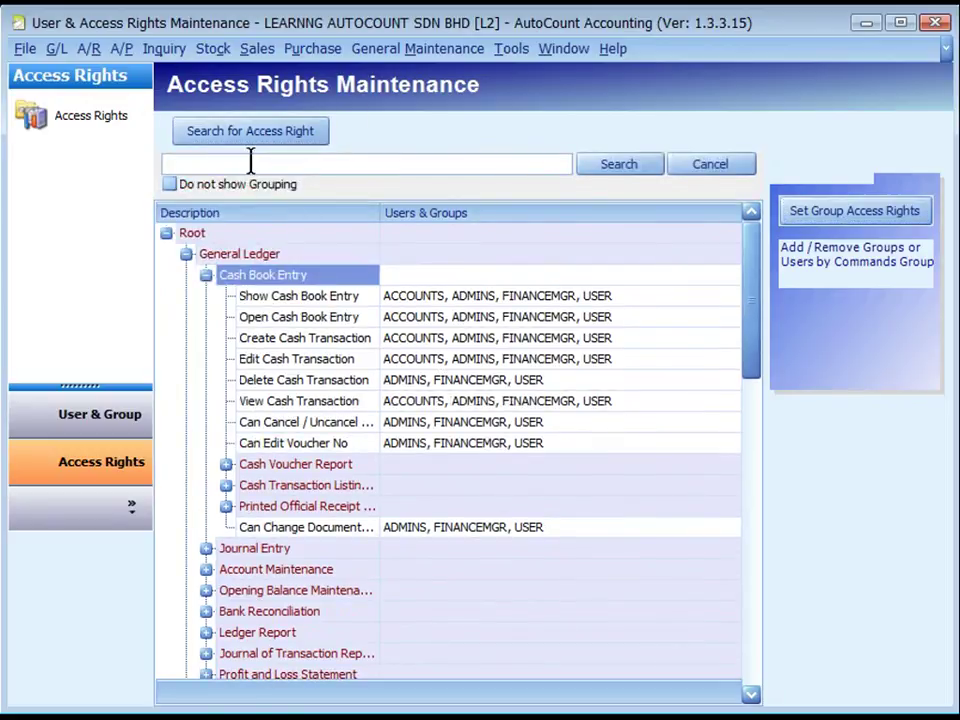
type("account book")
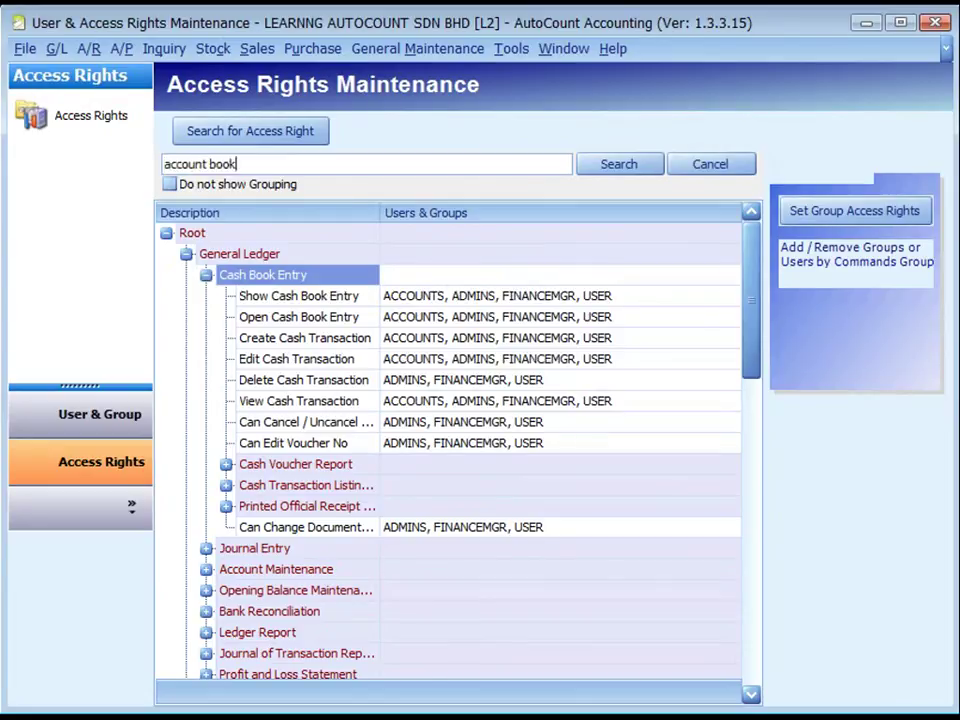
key("Return")
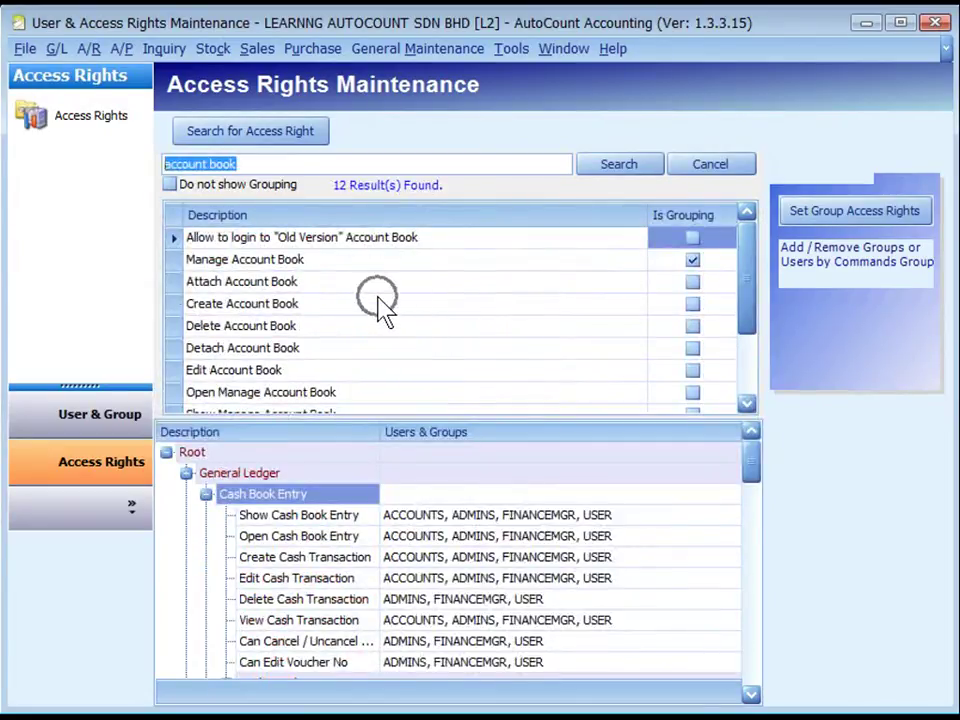
left_click(680, 272)
left_click(313, 305)
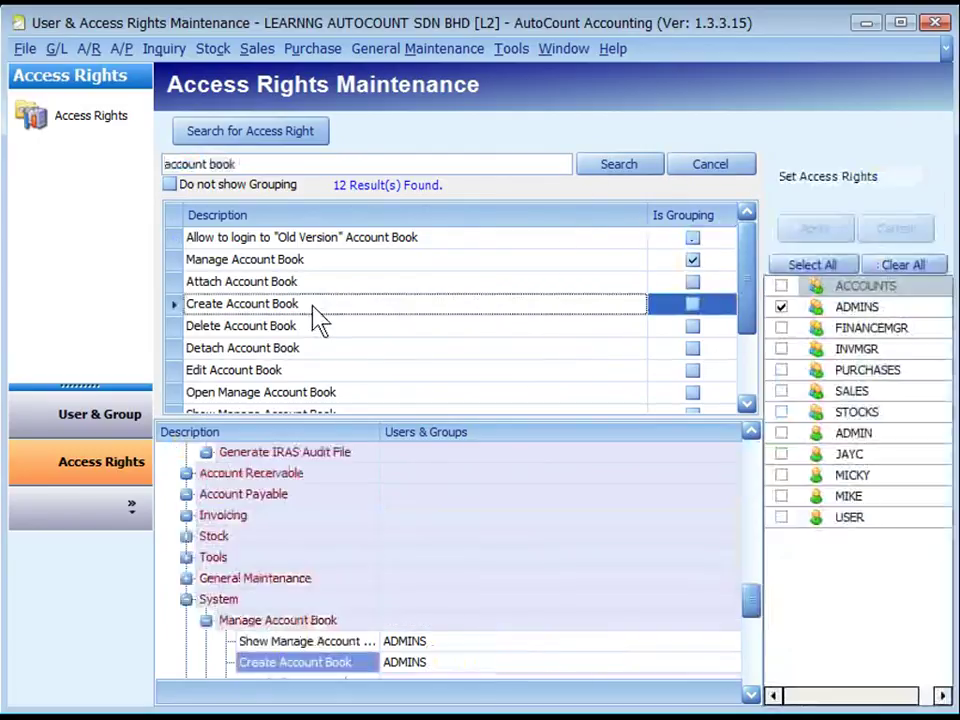
scroll(440, 572, "down", 2)
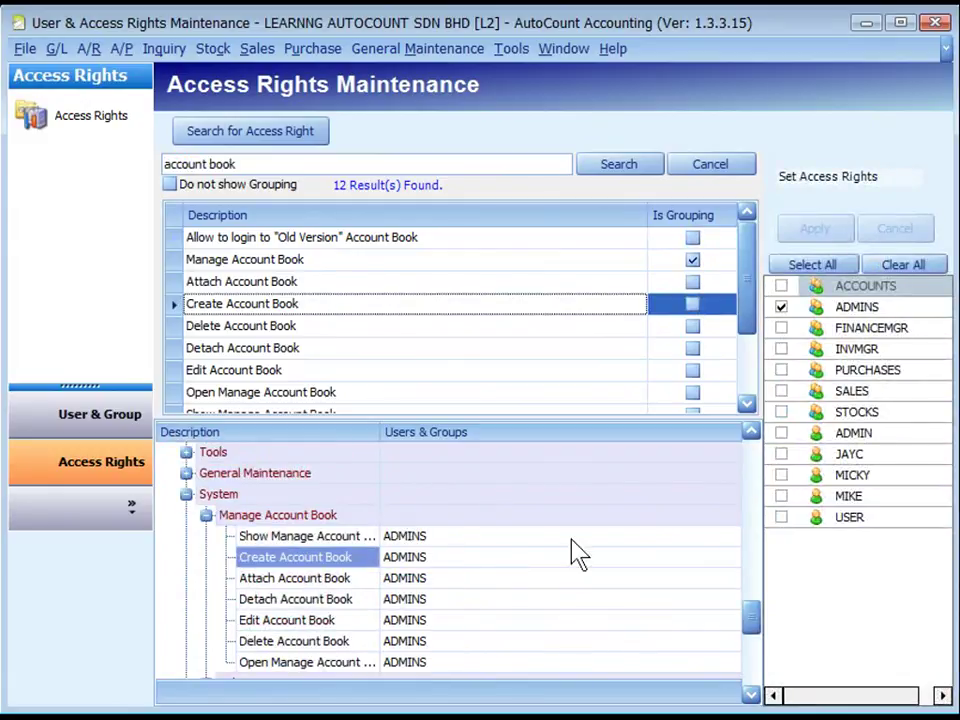
left_click(805, 458)
Cancel the access right search and fully collapse the rights tree
left_click(718, 166)
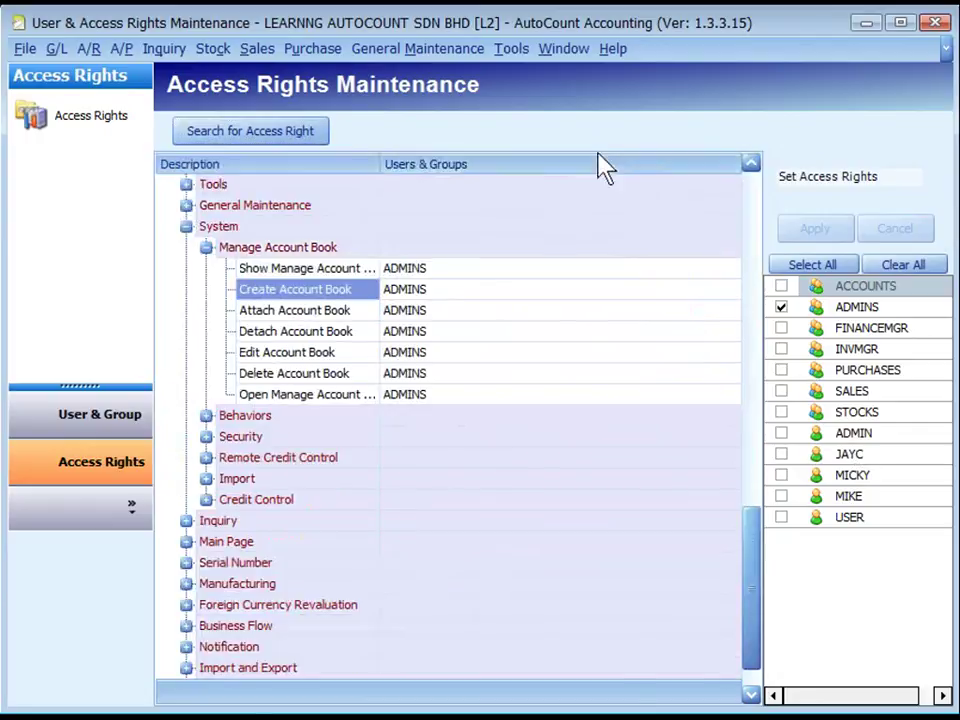
right_click(510, 168)
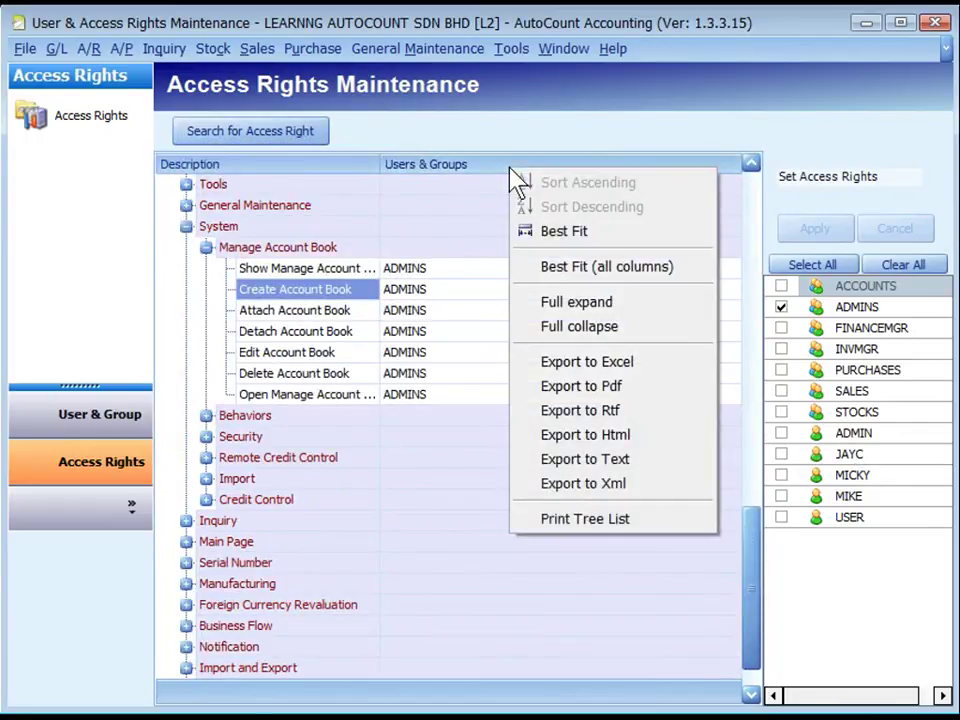
right_click(499, 165)
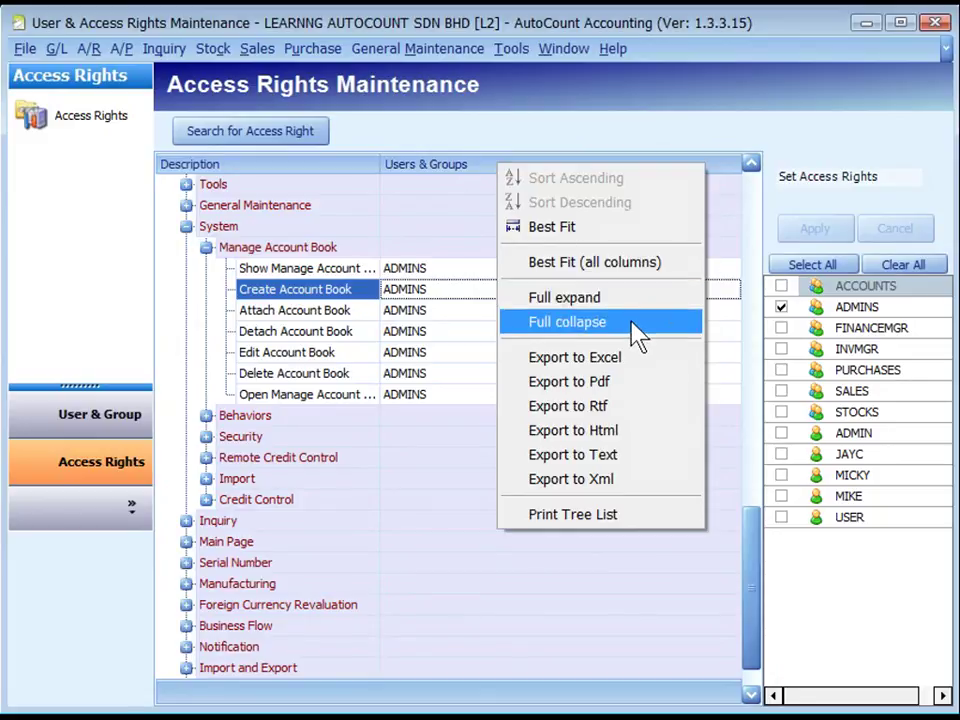
left_click(636, 328)
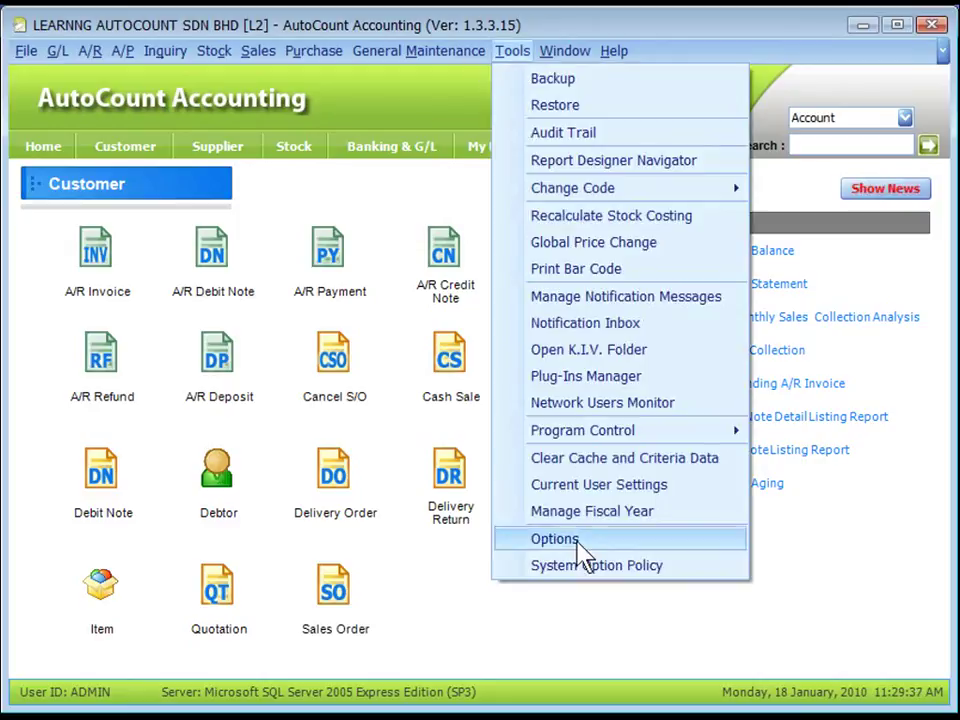
Open Edit Column Lock from Tools > Options > Invoicing > Customize Invoicing
left_click(578, 542)
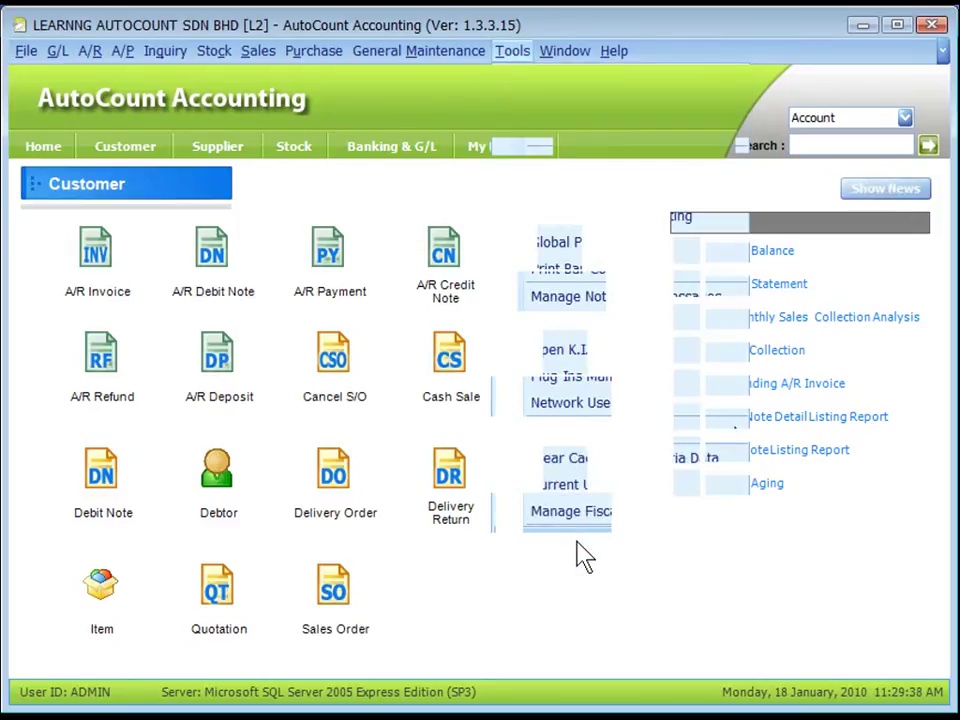
left_click(78, 342)
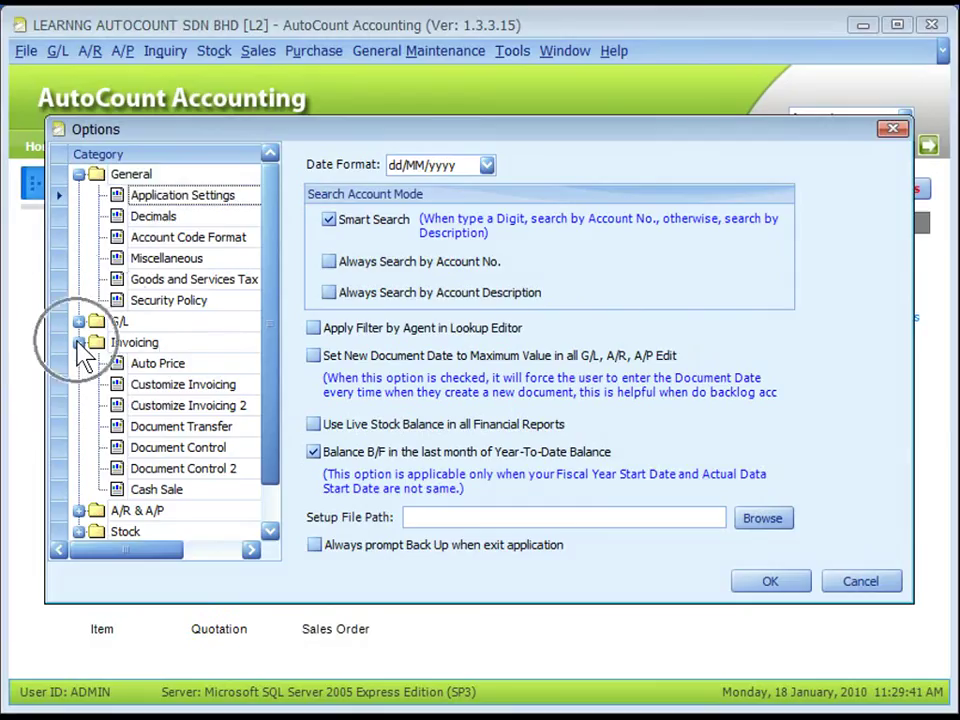
left_click(162, 386)
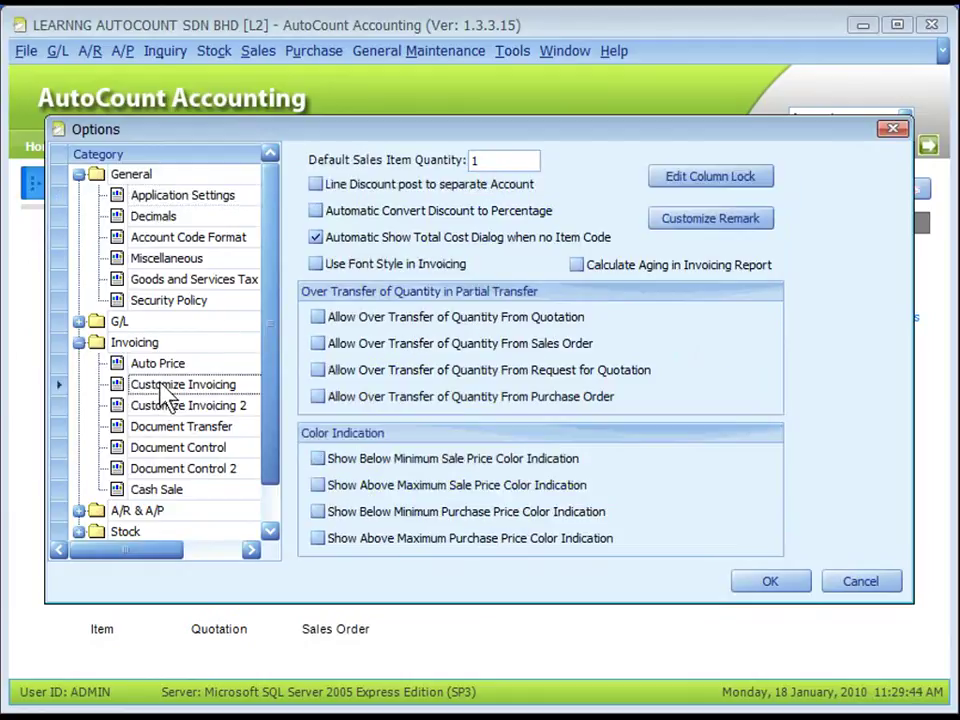
left_click(707, 177)
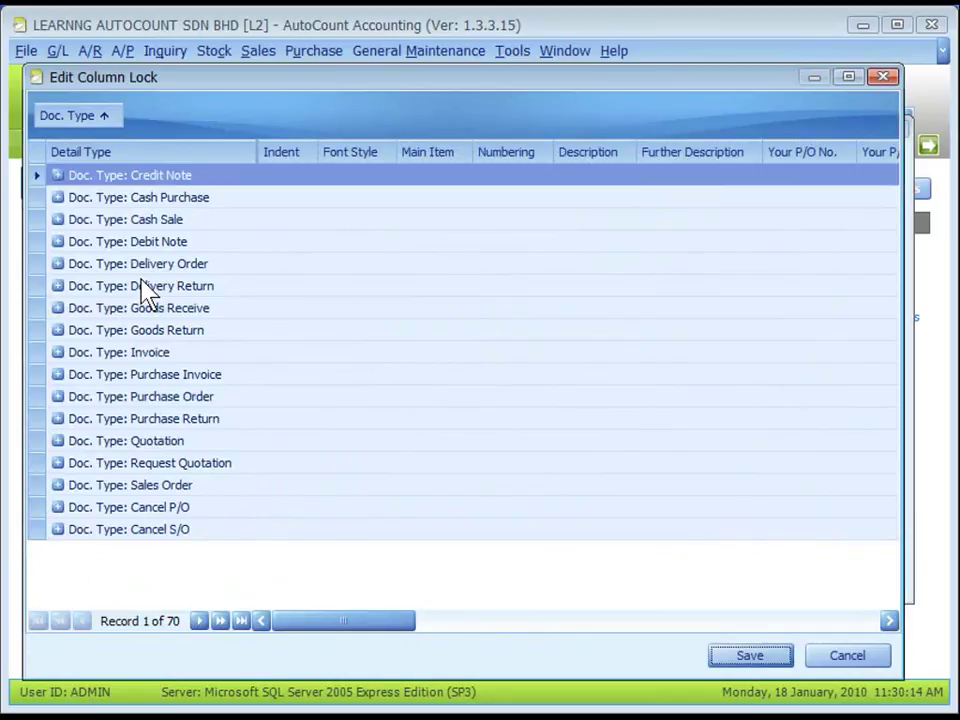
Expand the Invoice document type to check that Qty, Unit Price and Tax are locked, then cancel without saving
left_click(56, 357)
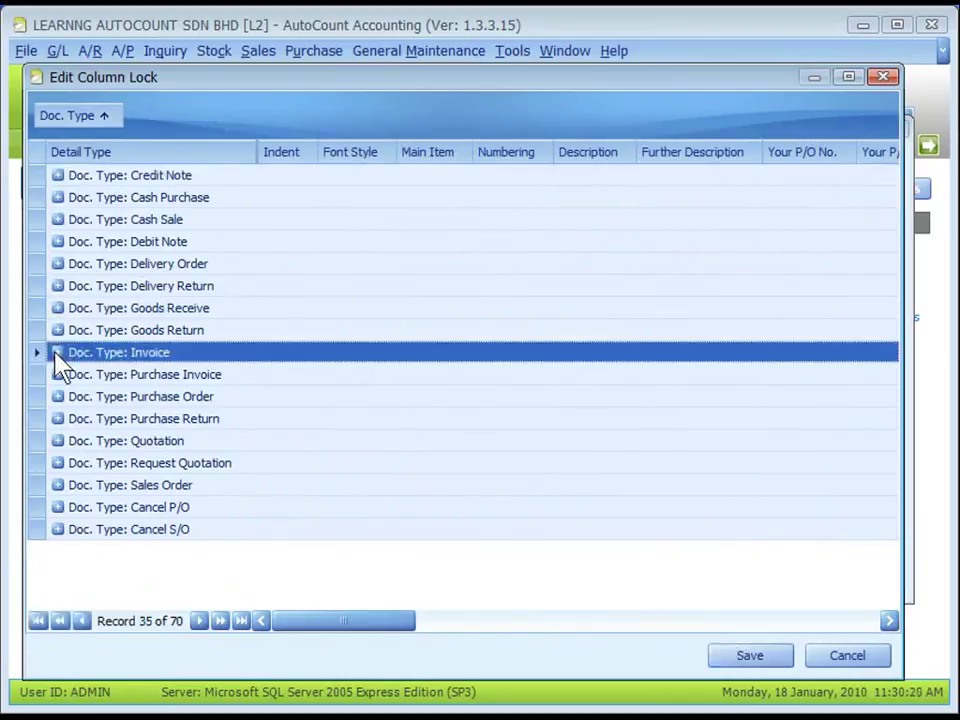
left_click(56, 353)
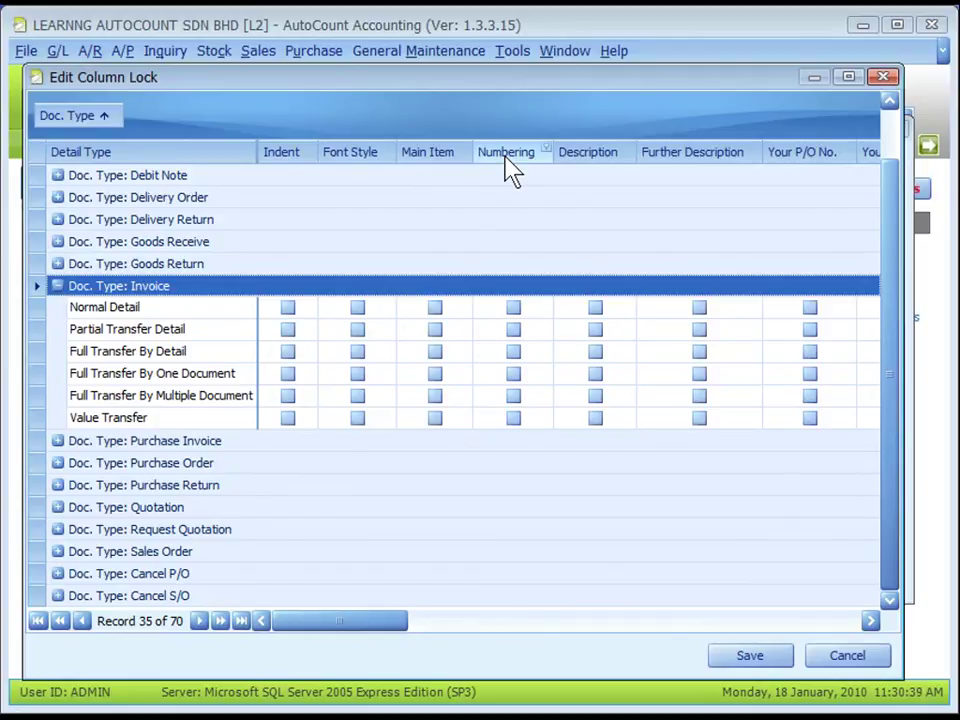
left_click_drag(375, 621, 745, 635)
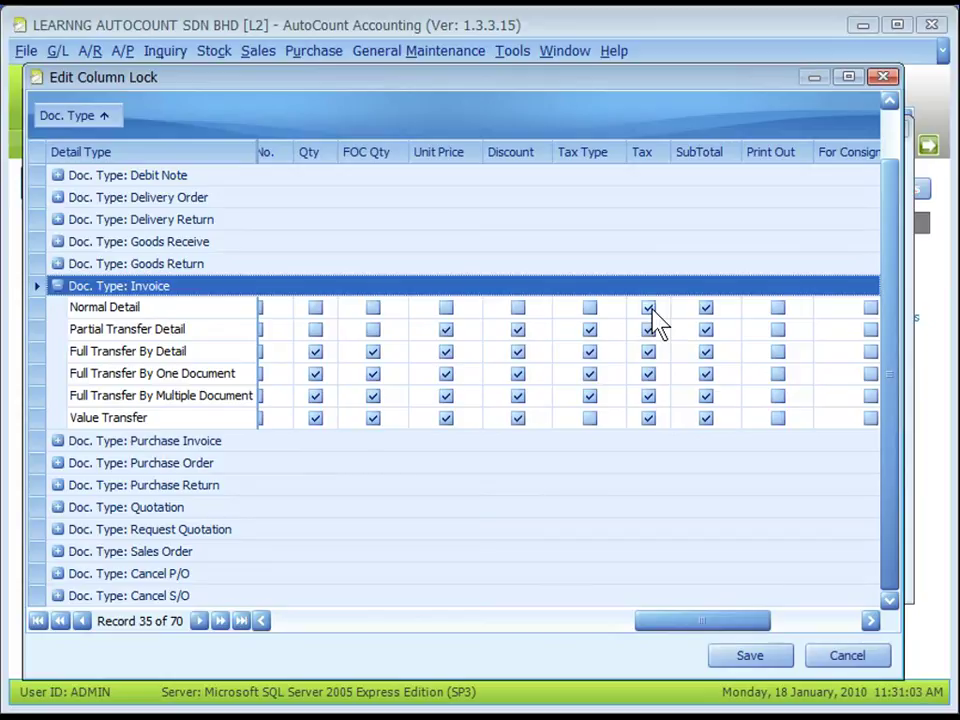
left_click(847, 656)
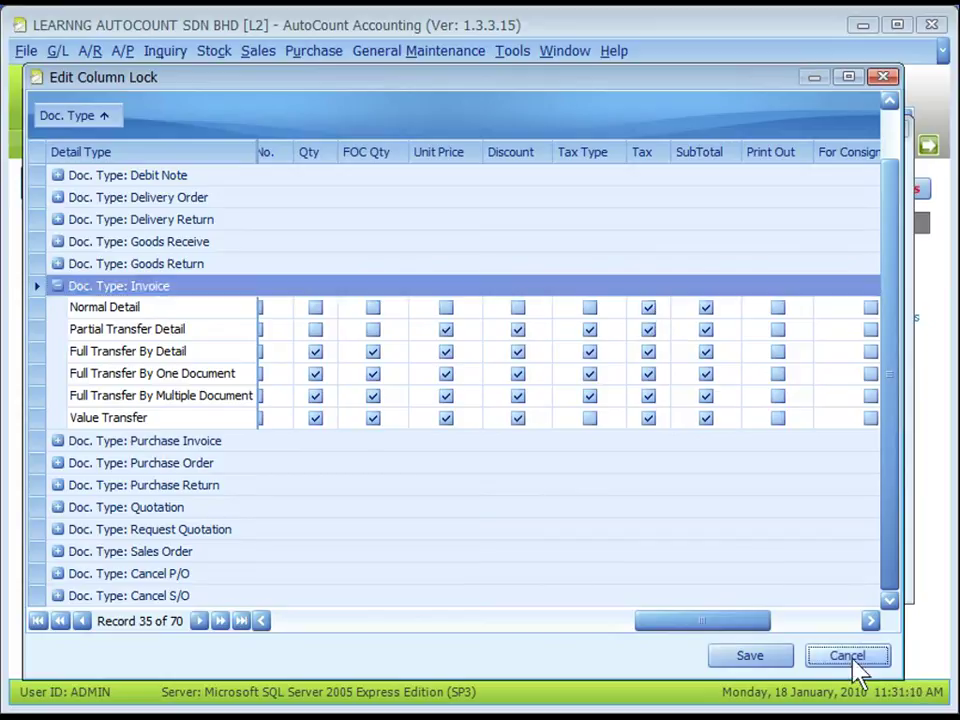